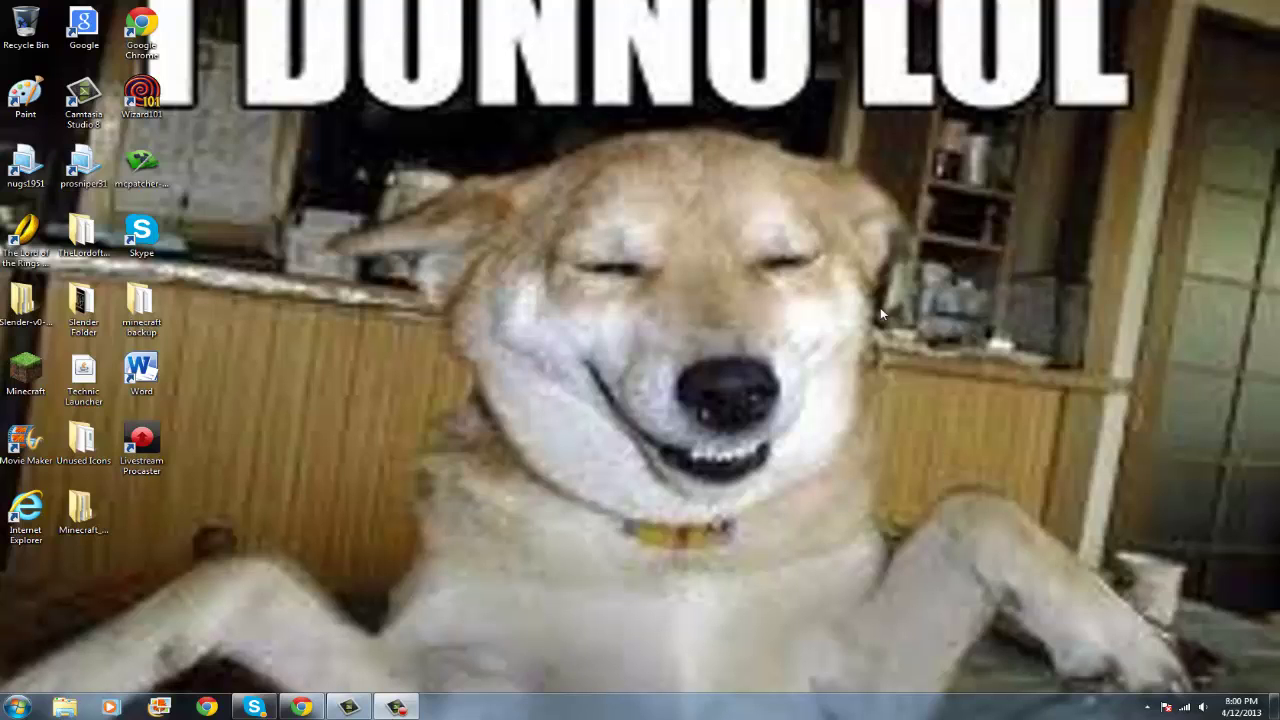
drag(868, 308, 570, 542)
drag(985, 108, 326, 540)
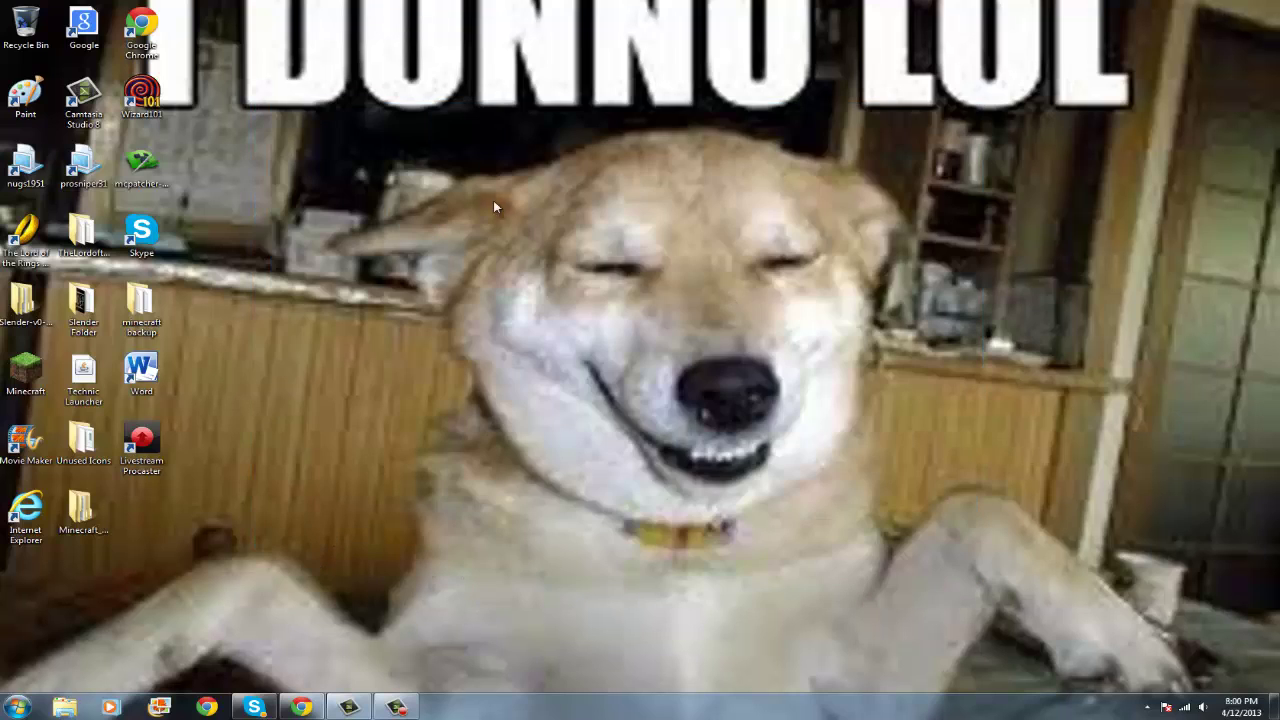
drag(958, 176, 346, 520)
drag(899, 138, 304, 524)
drag(938, 162, 268, 502)
drag(992, 140, 740, 380)
drag(958, 152, 340, 516)
drag(958, 68, 348, 694)
drag(1174, 243, 1279, 695)
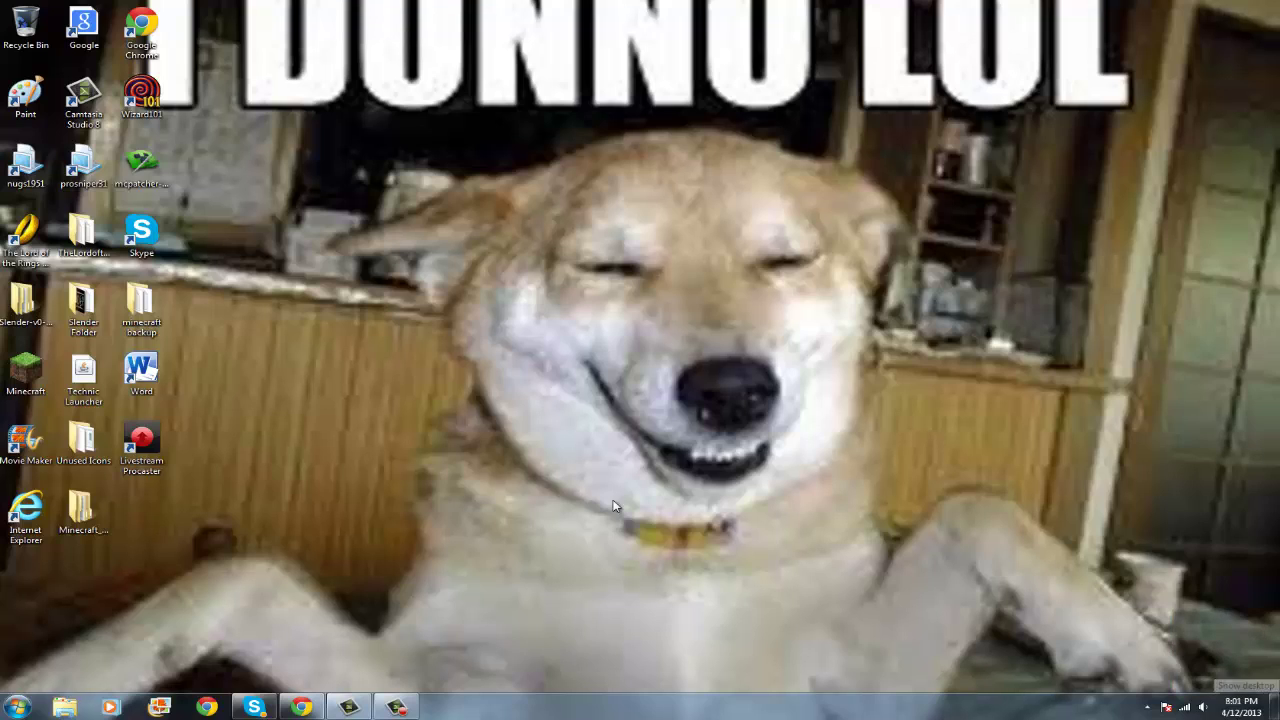
drag(1100, 57, 956, 546)
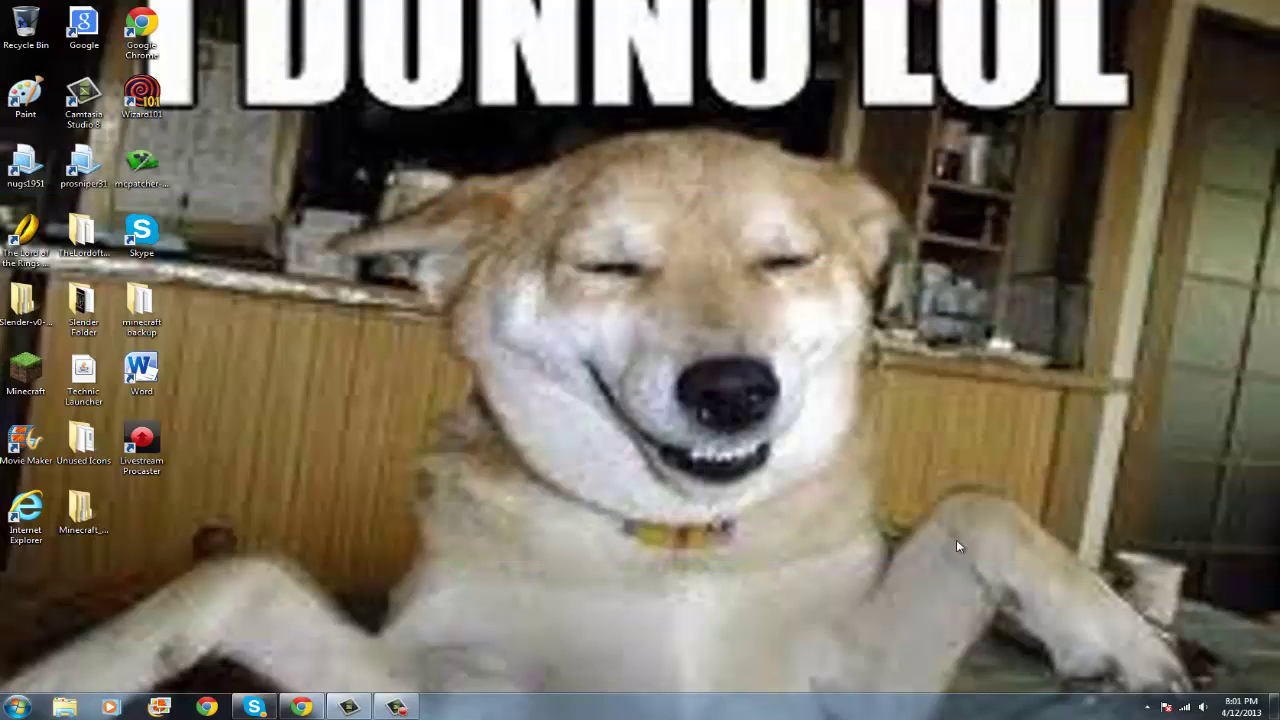
Switch to Chrome and go to the planetminecraft.com website
click(301, 707)
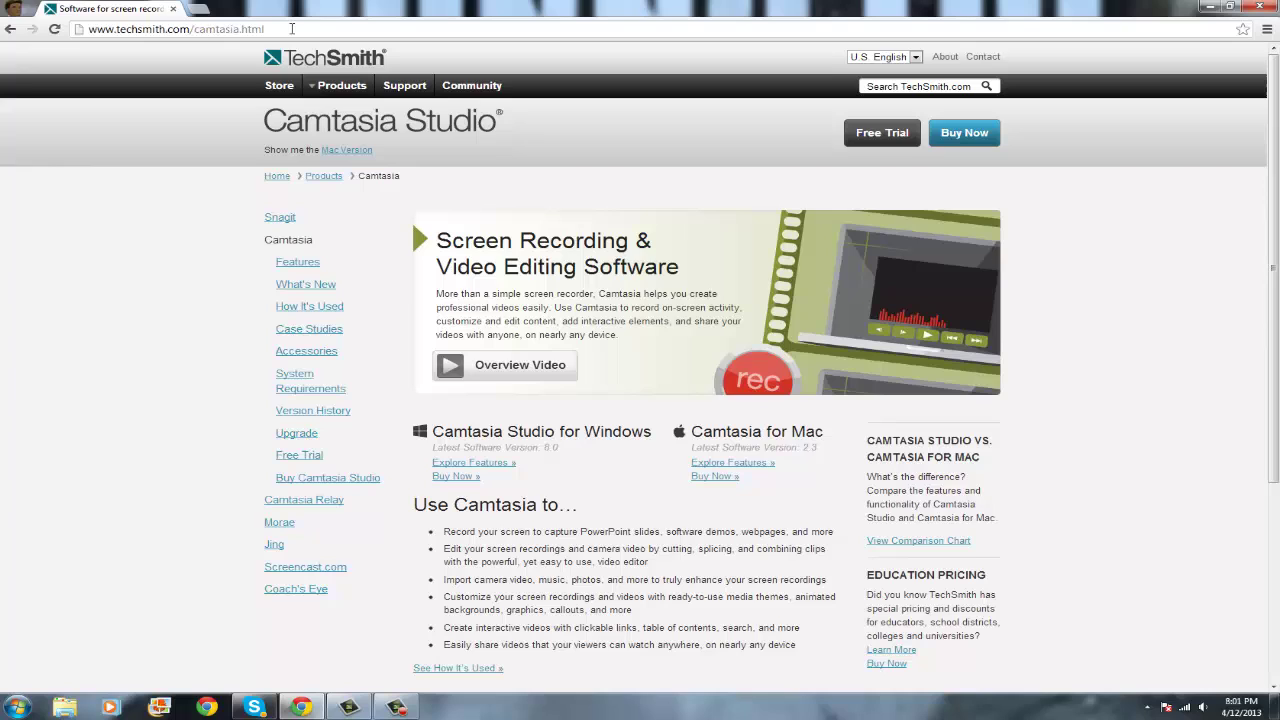
click(291, 28)
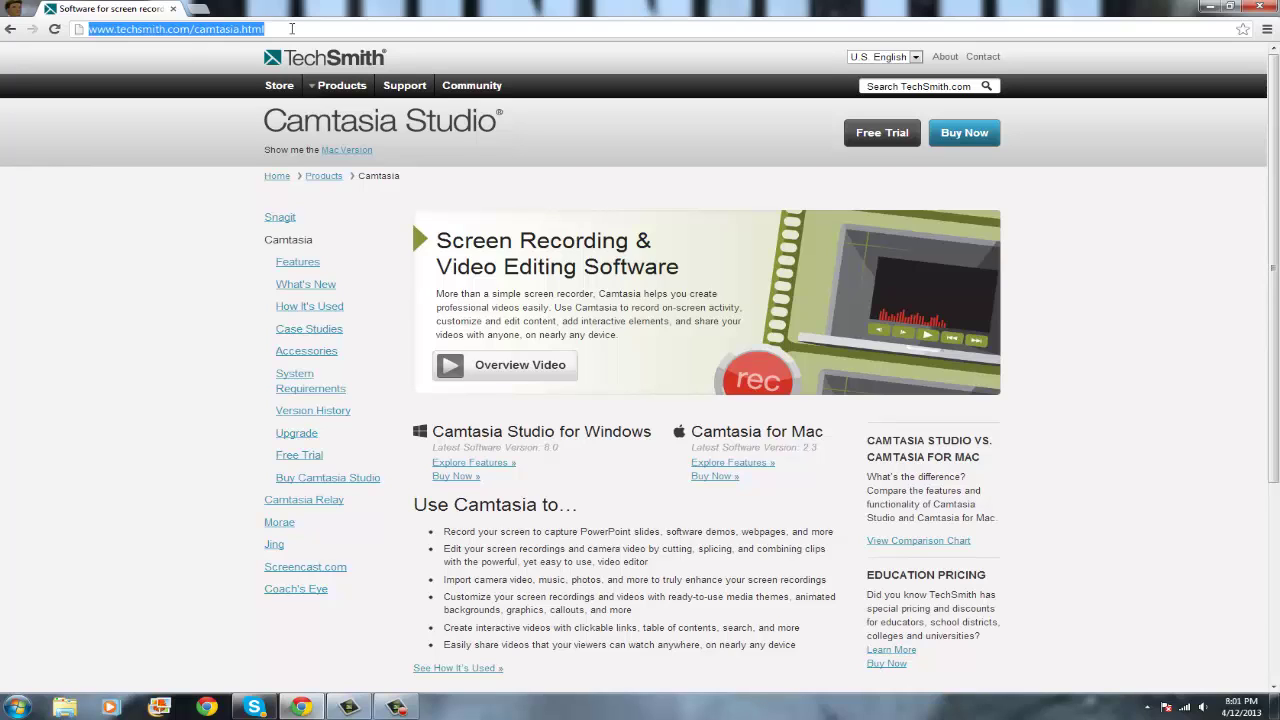
text(planetminecraft.com)
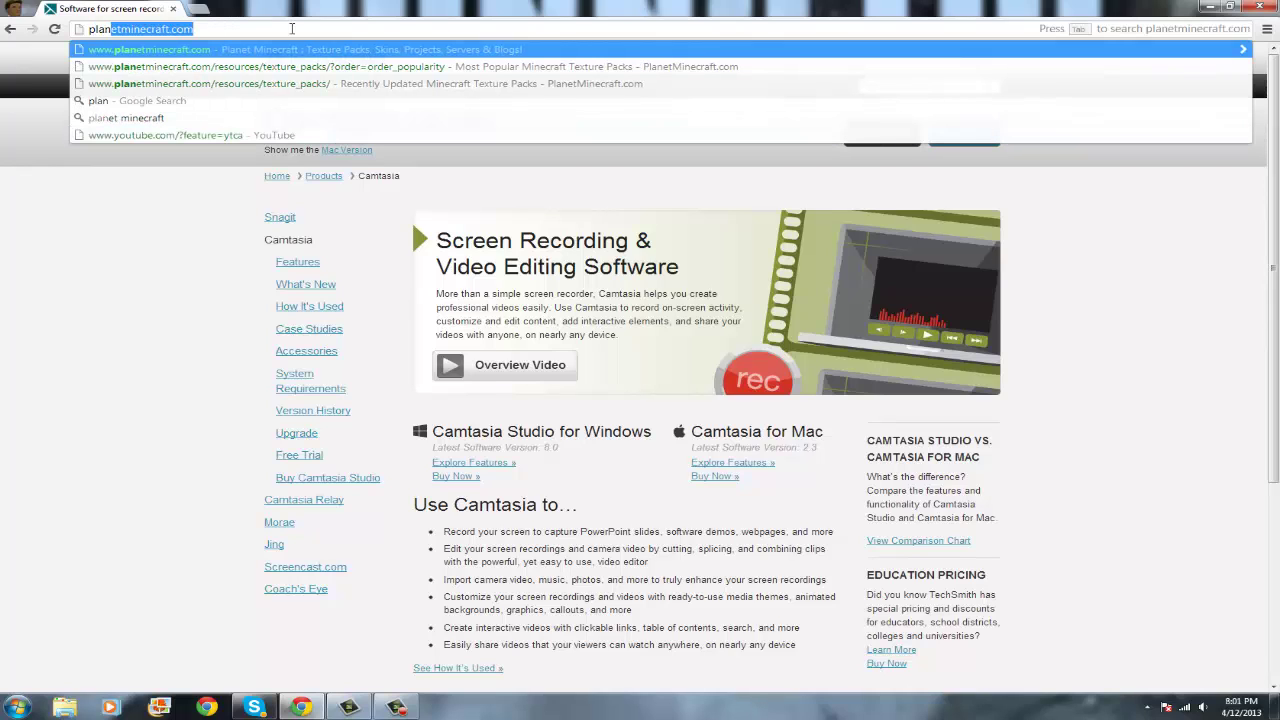
click(182, 55)
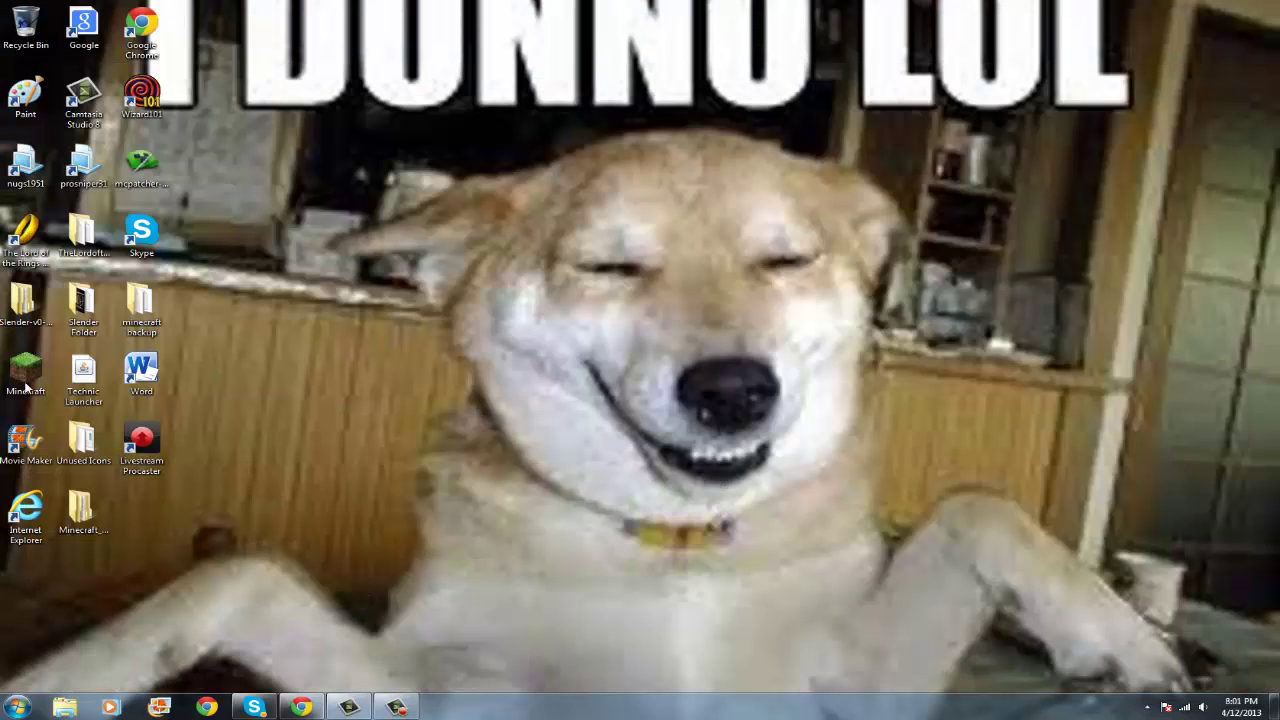
Launch Minecraft from the desktop and allow the unverified program to run
double_click(27, 386)
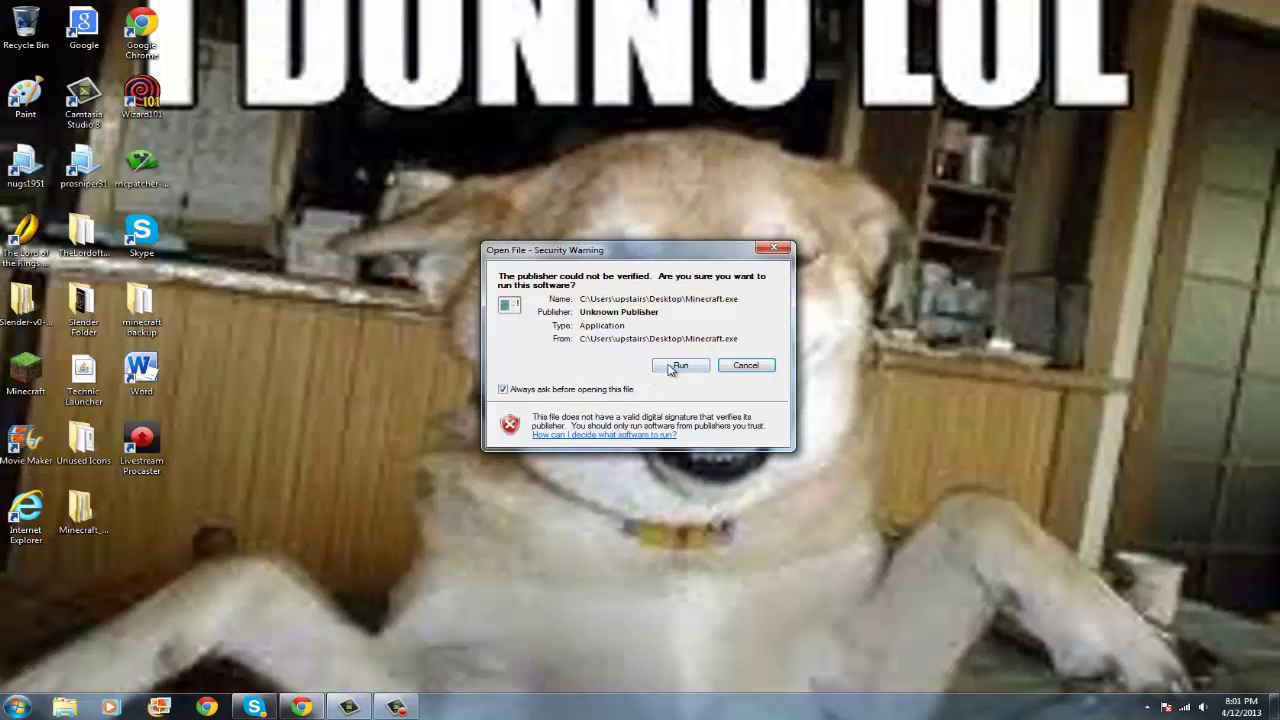
click(679, 366)
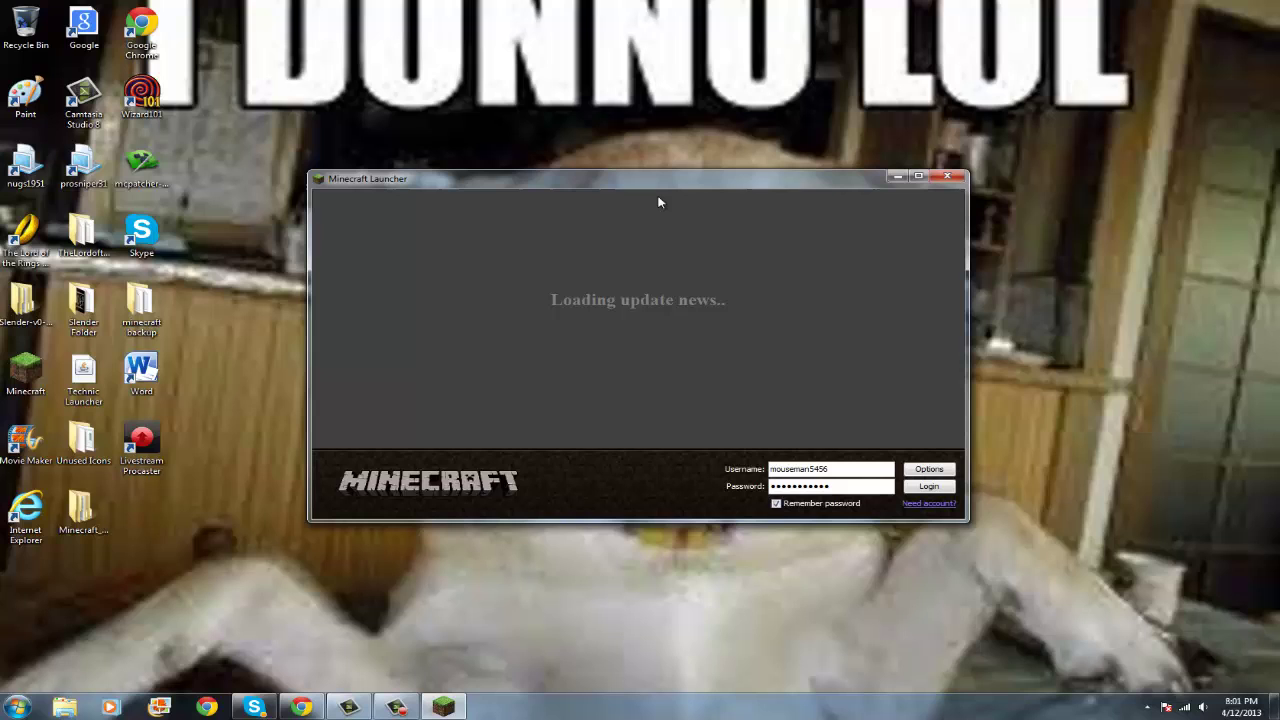
Return to Planet Minecraft in Chrome and list the most popular texture packs
click(293, 704)
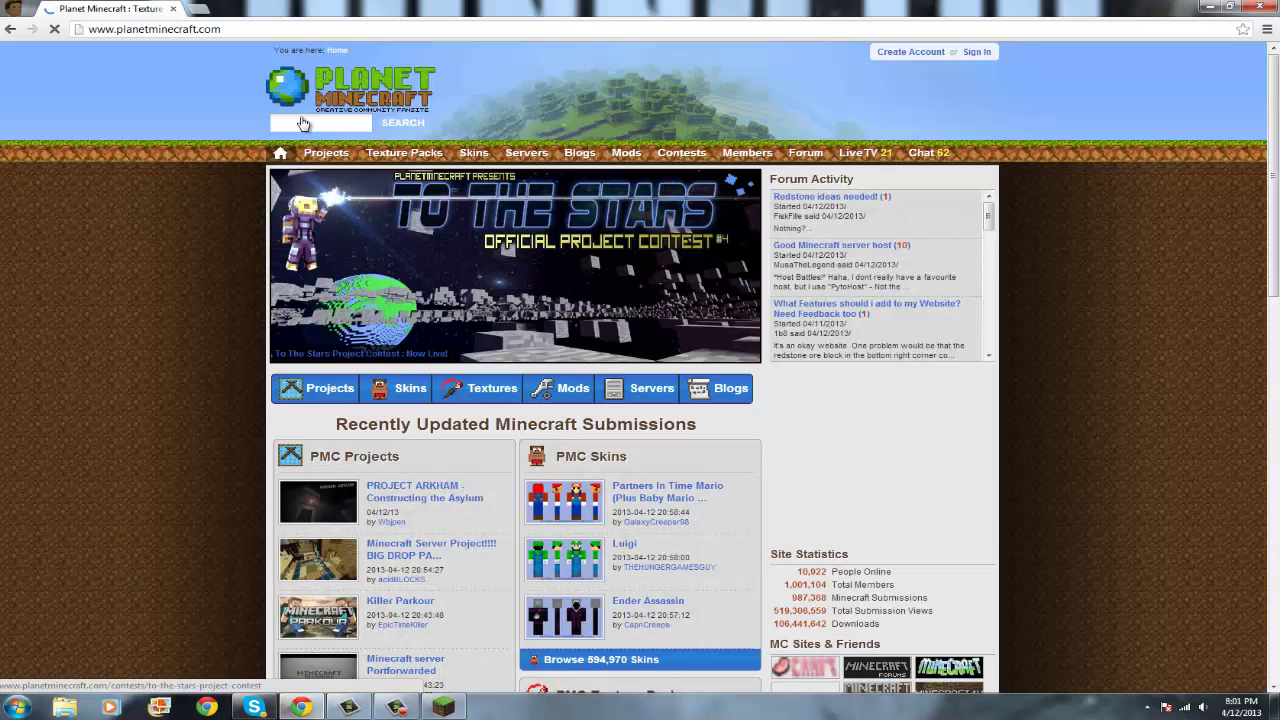
click(418, 152)
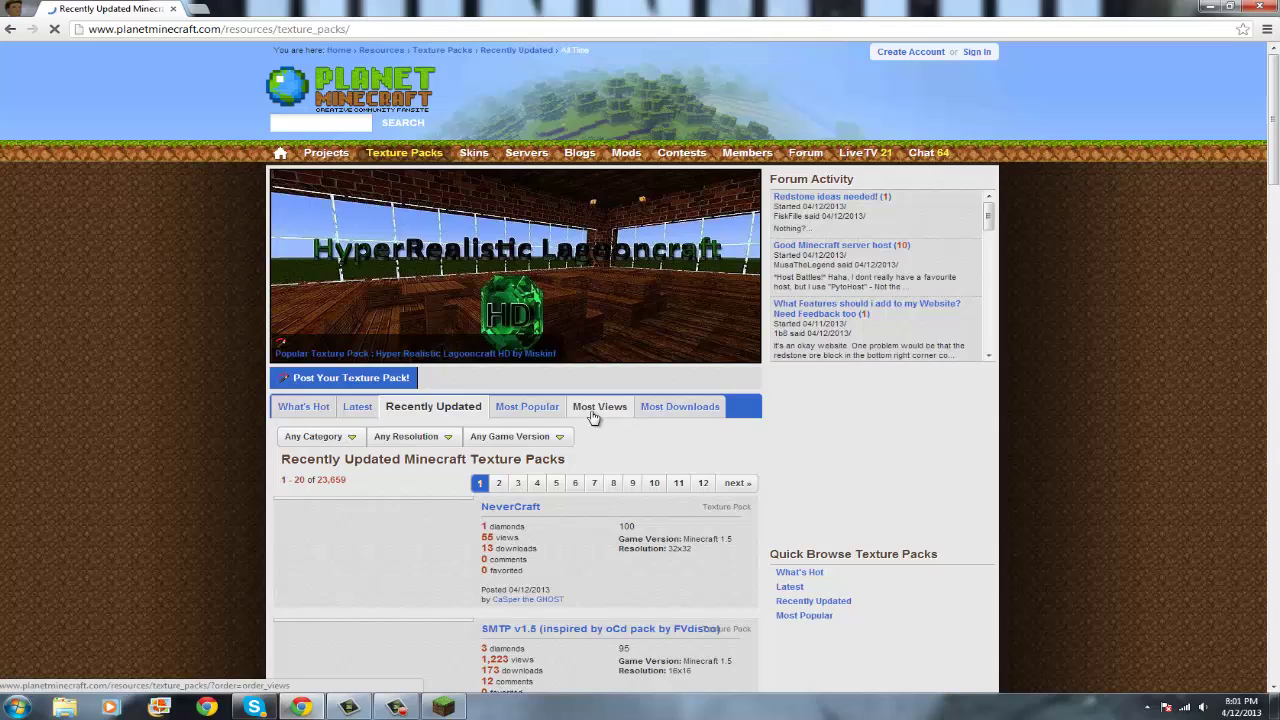
click(530, 410)
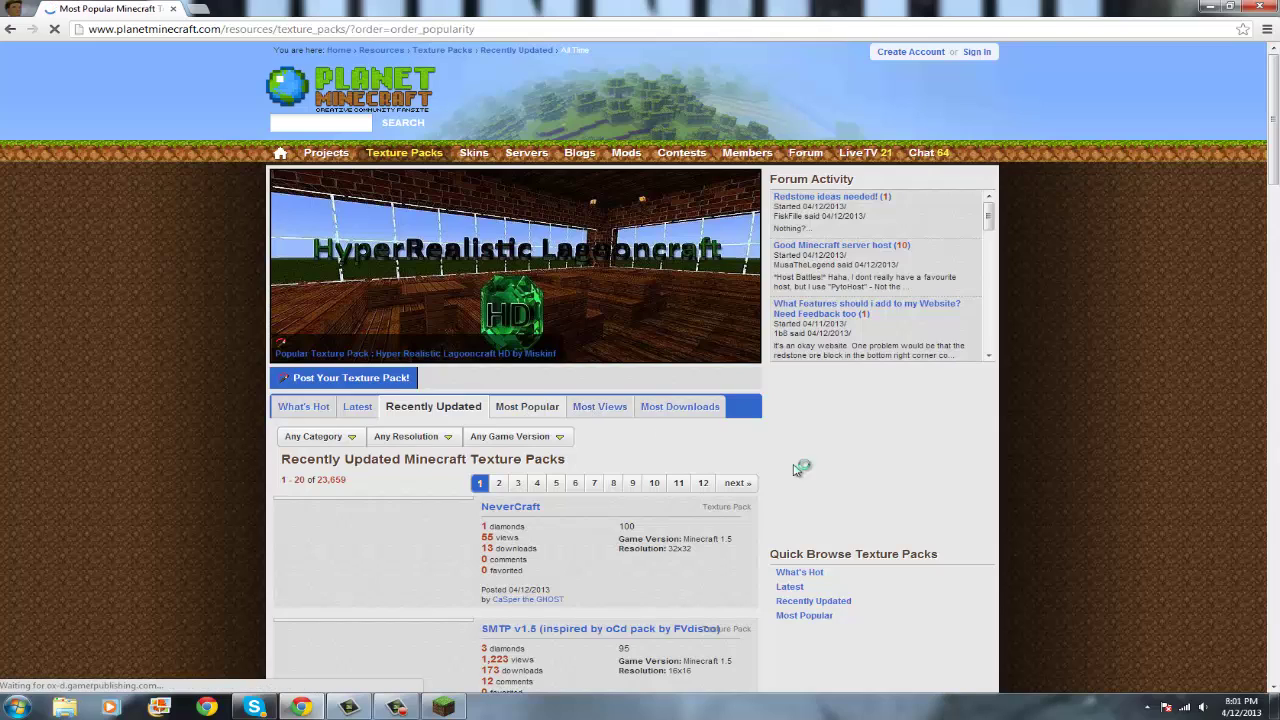
Find oCd Texture Pack 1.5 among the popular packs, open its page and download the texture pack
scroll(562, 516, down, 3)
scroll(562, 516, down, 5)
scroll(562, 516, up, 5)
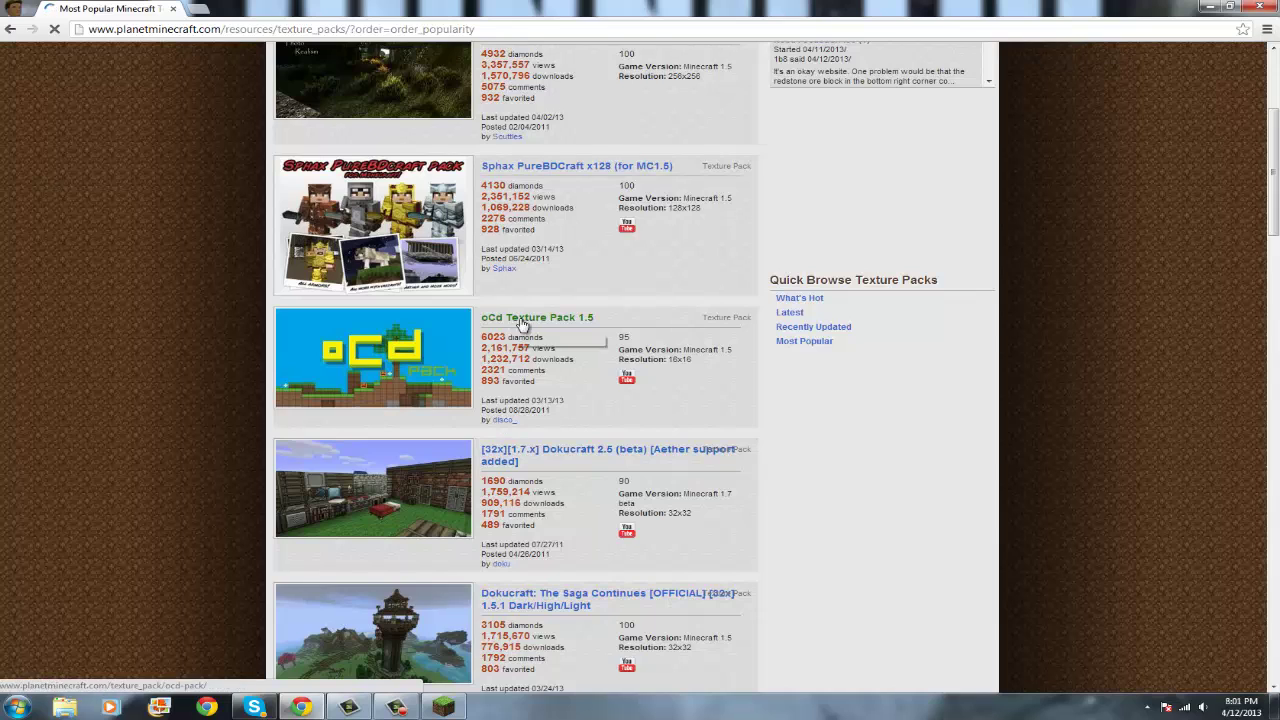
click(538, 322)
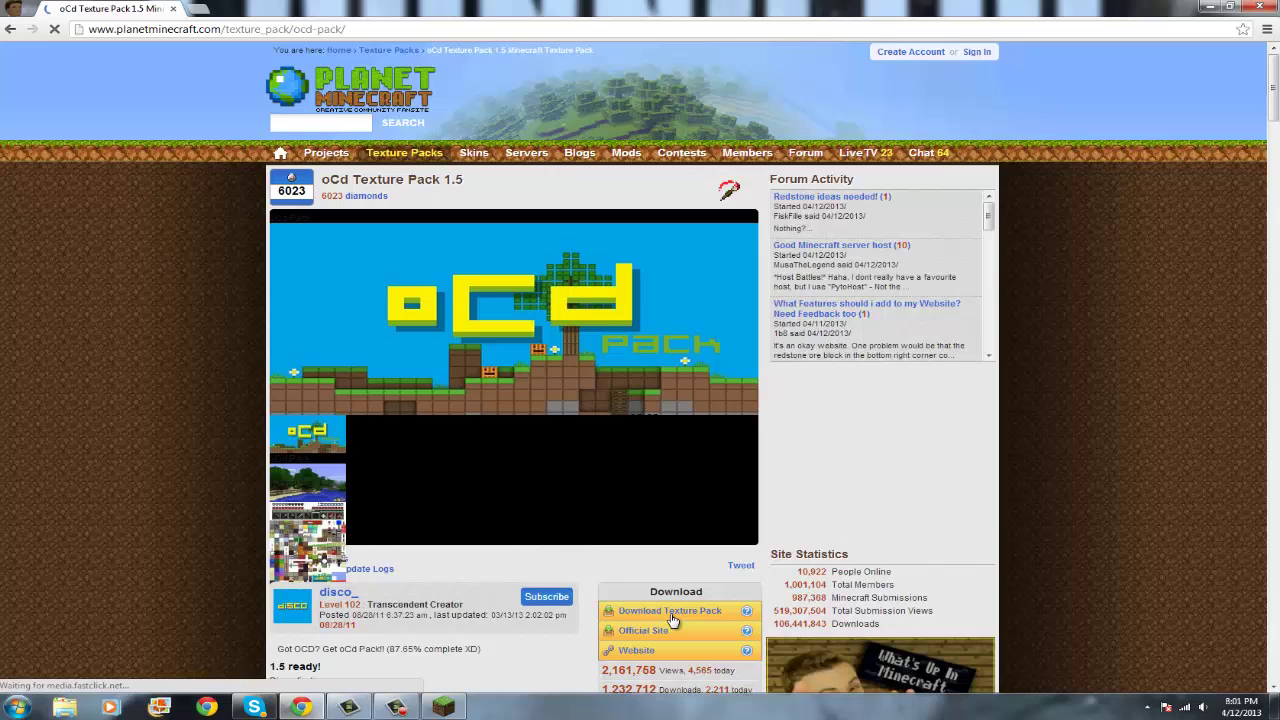
click(657, 612)
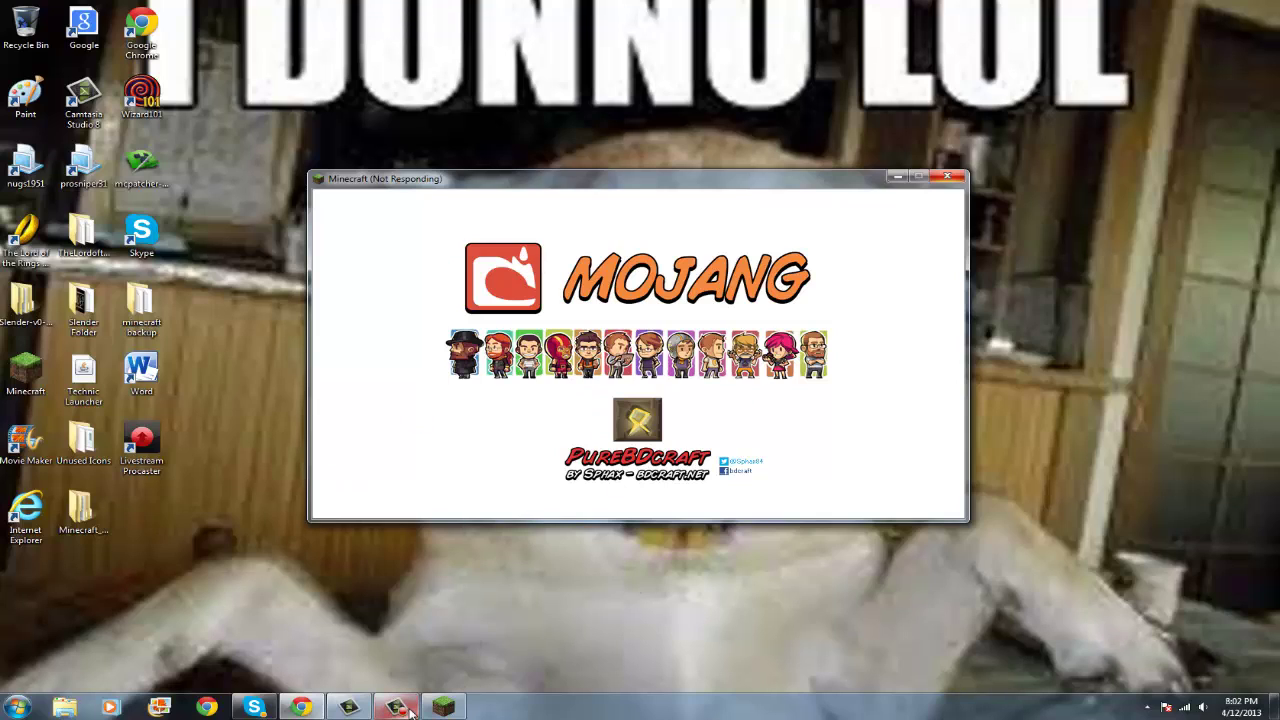
In Minecraft, go to the texture pack selection in the options and open the texture pack folder
mouse_move(348, 707)
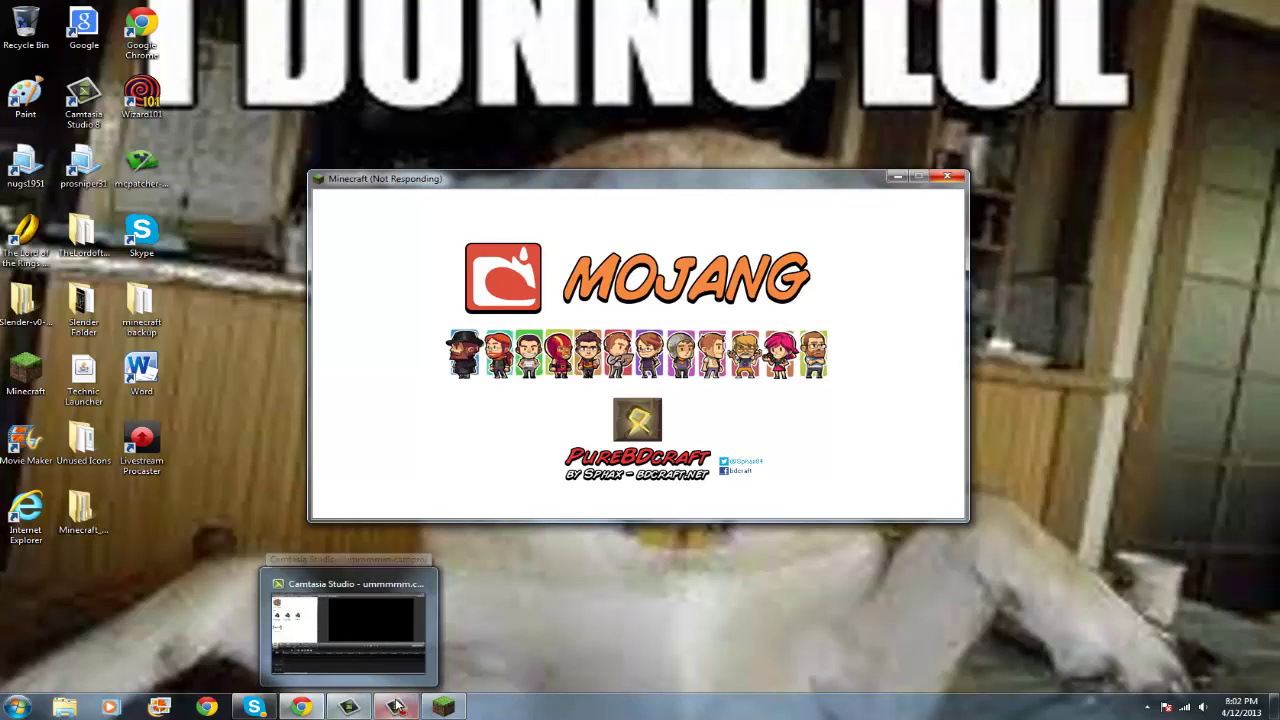
mouse_move(396, 707)
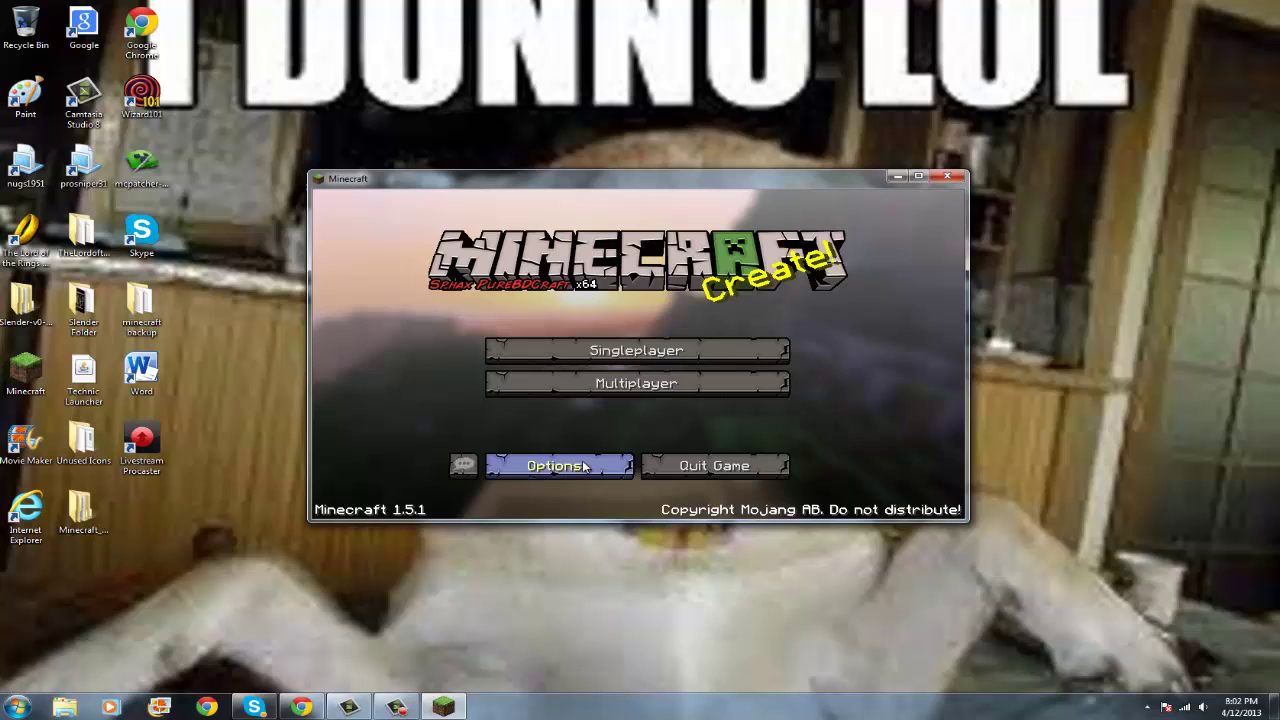
click(514, 474)
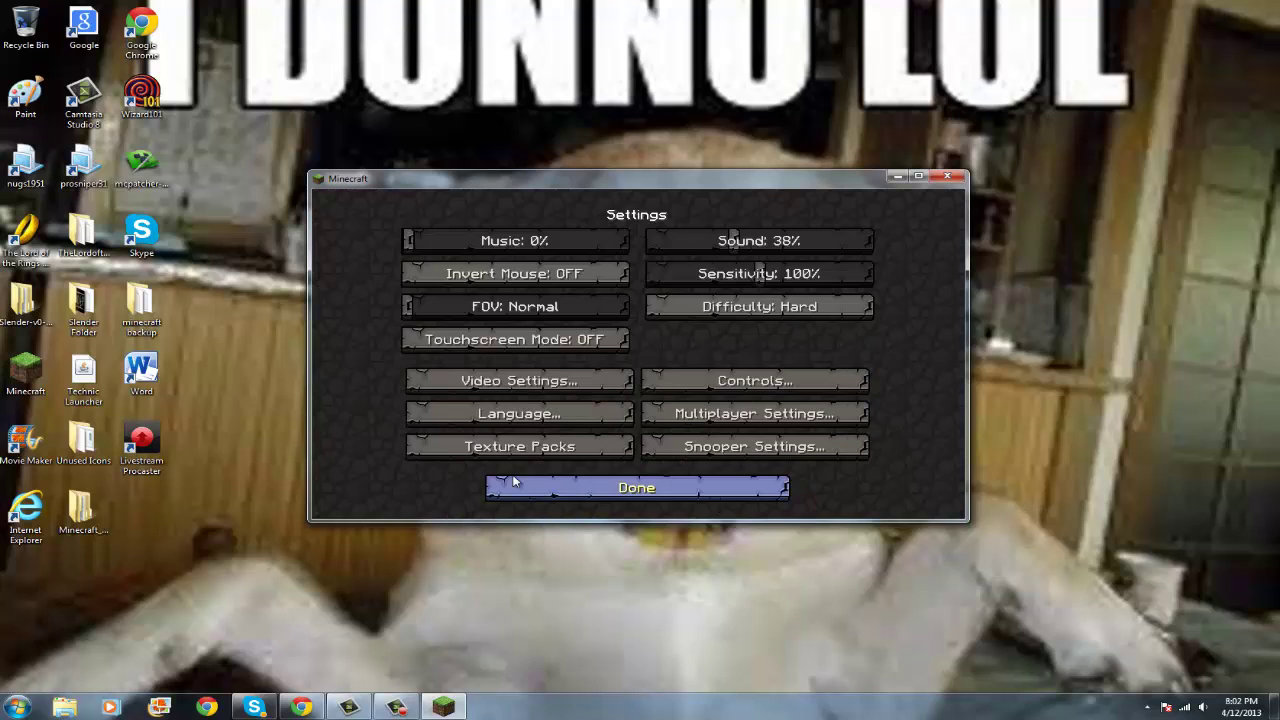
click(516, 448)
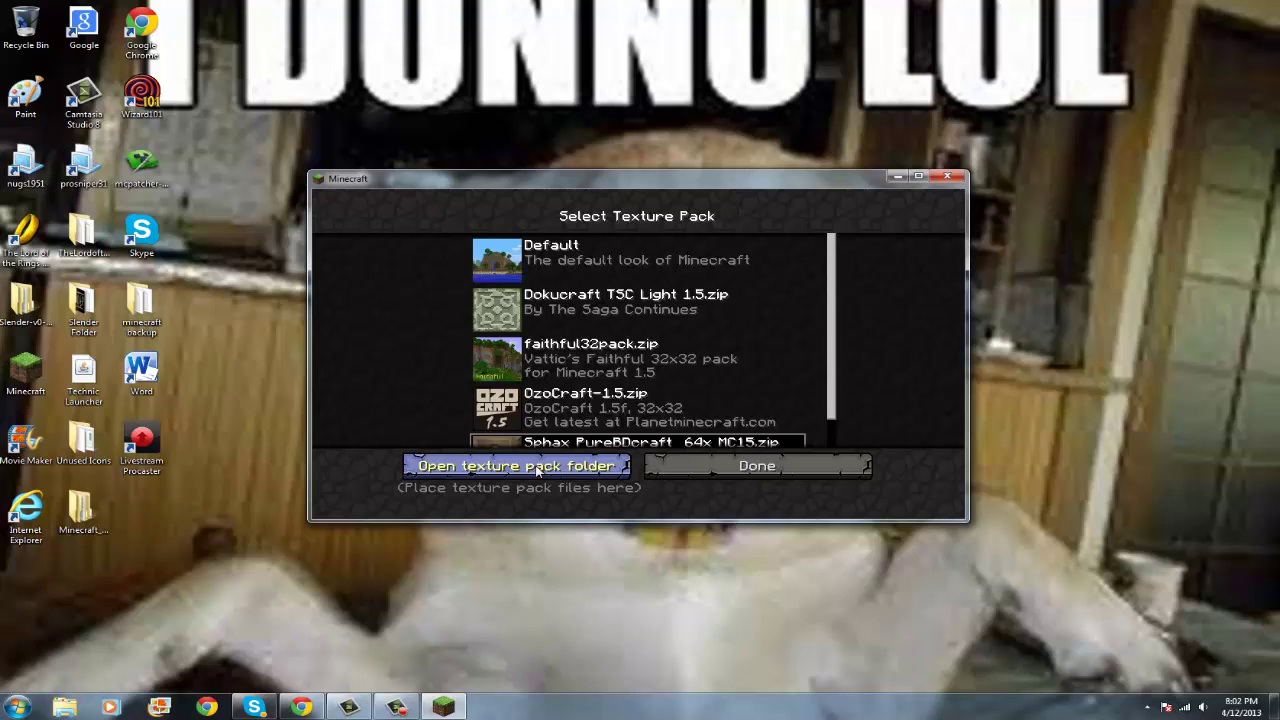
click(537, 467)
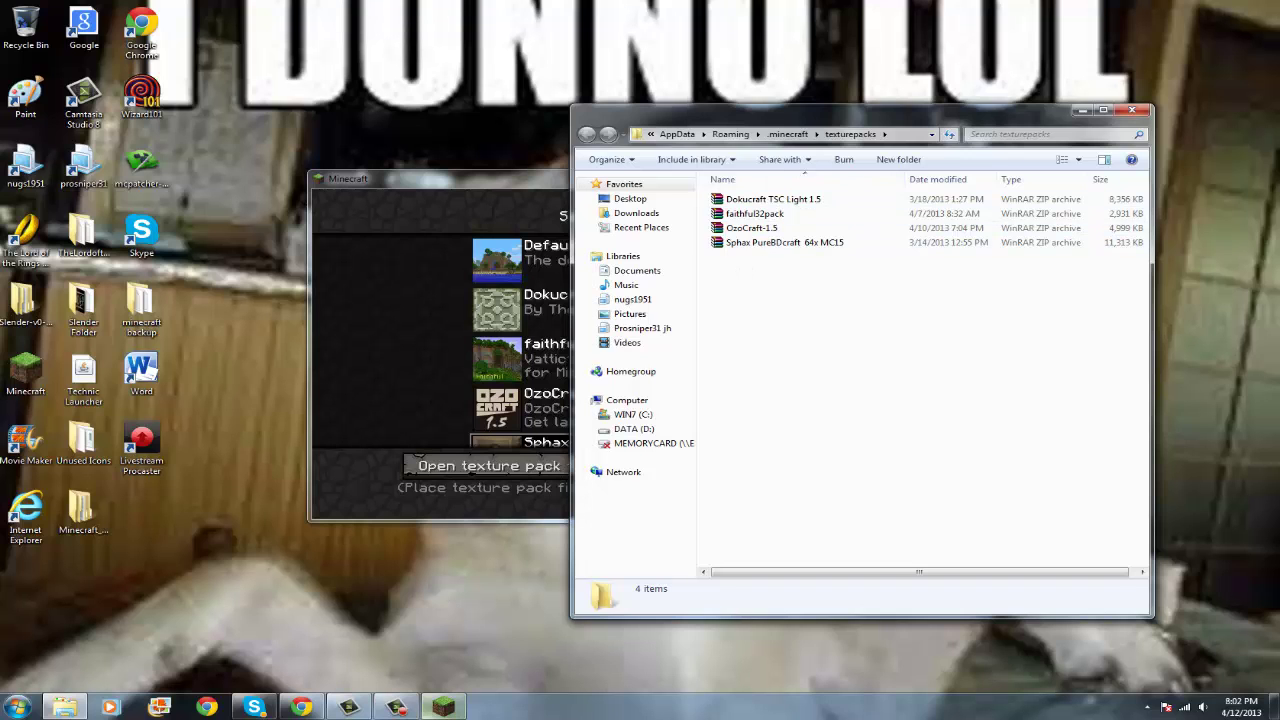
Return to Chrome, show the downloaded oCd-pack-15-by-disco.zip in its folder and copy the file
click(302, 707)
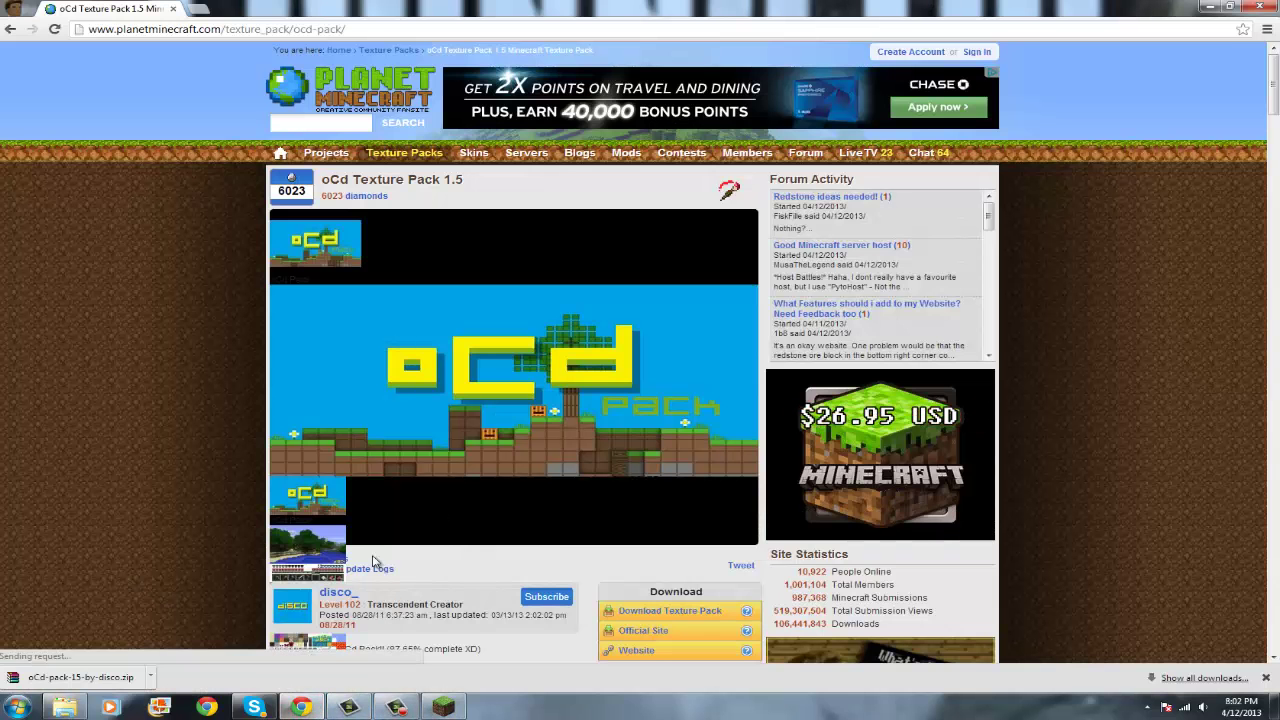
click(150, 677)
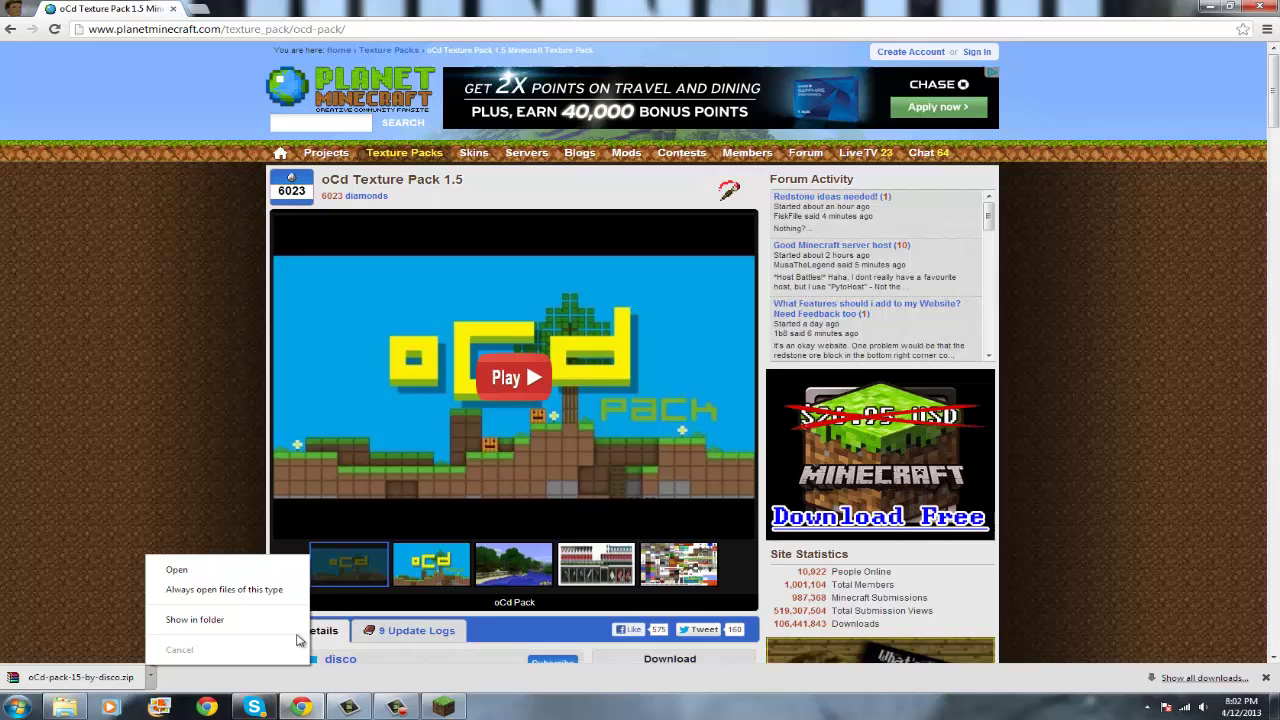
click(180, 622)
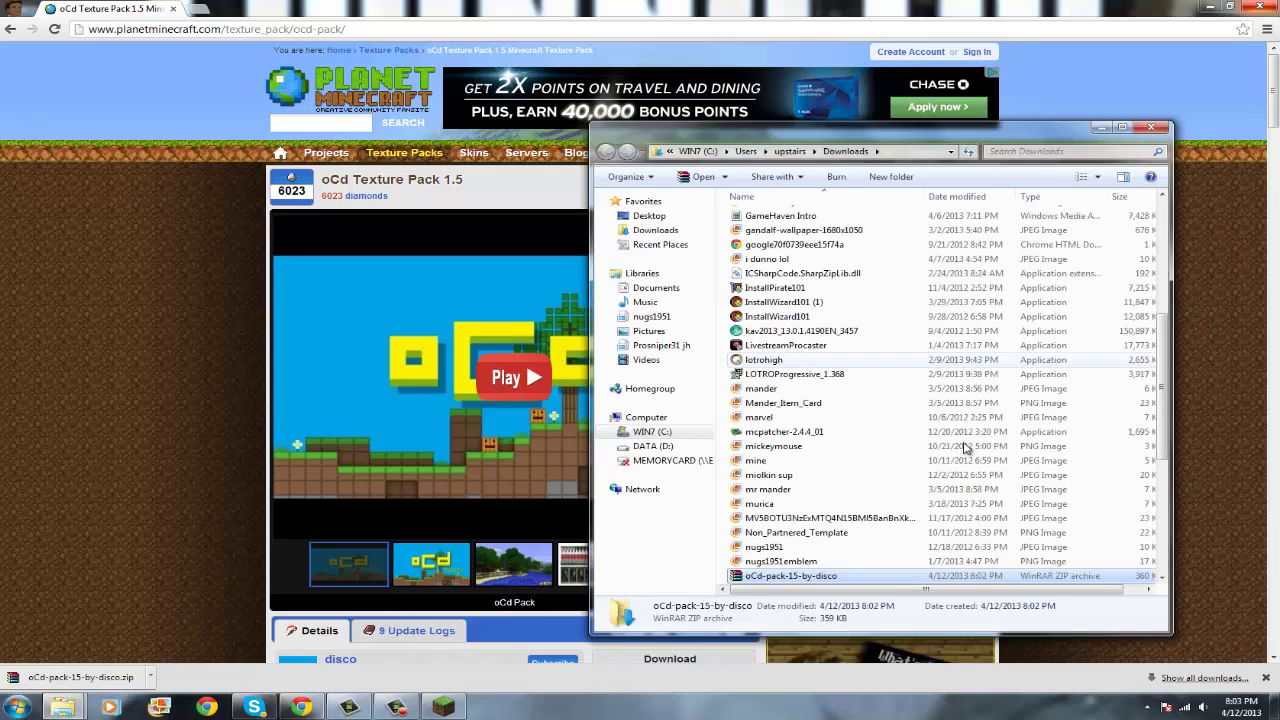
right_click(809, 576)
click(846, 491)
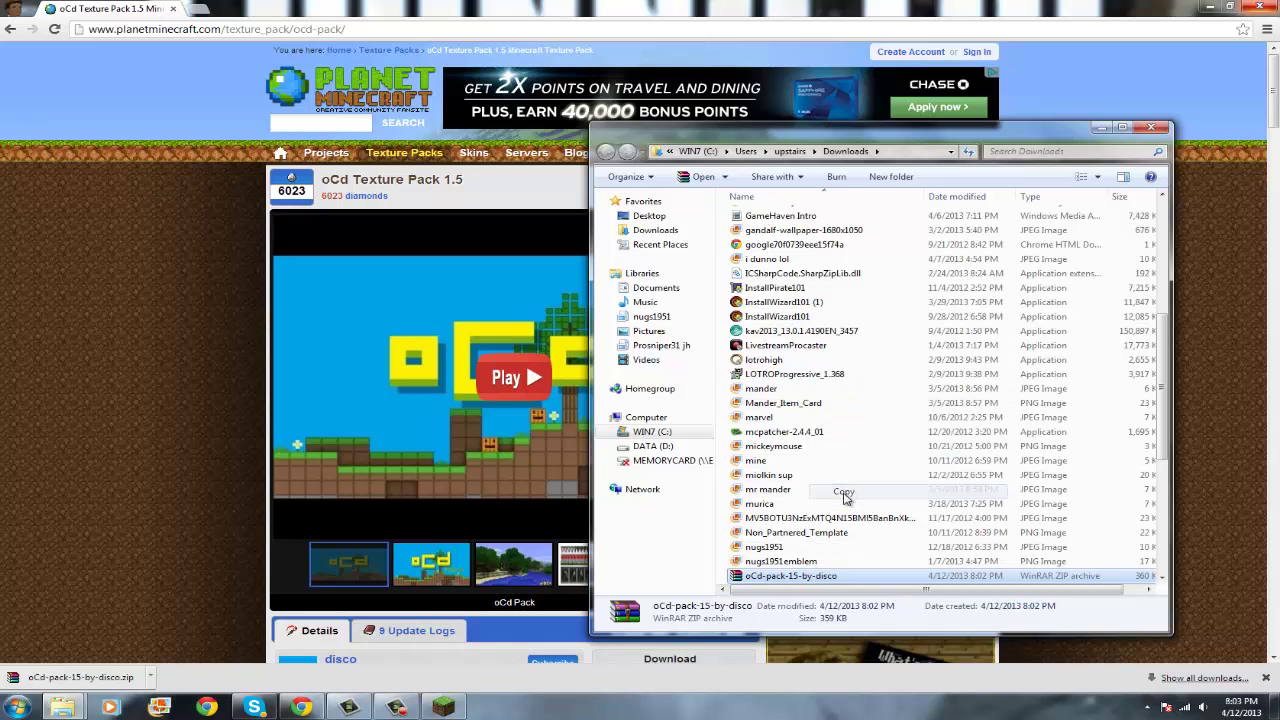
Paste the copied oCd-pack-15-by-disco archive into the .minecraft texturepacks folder
mouse_move(62, 707)
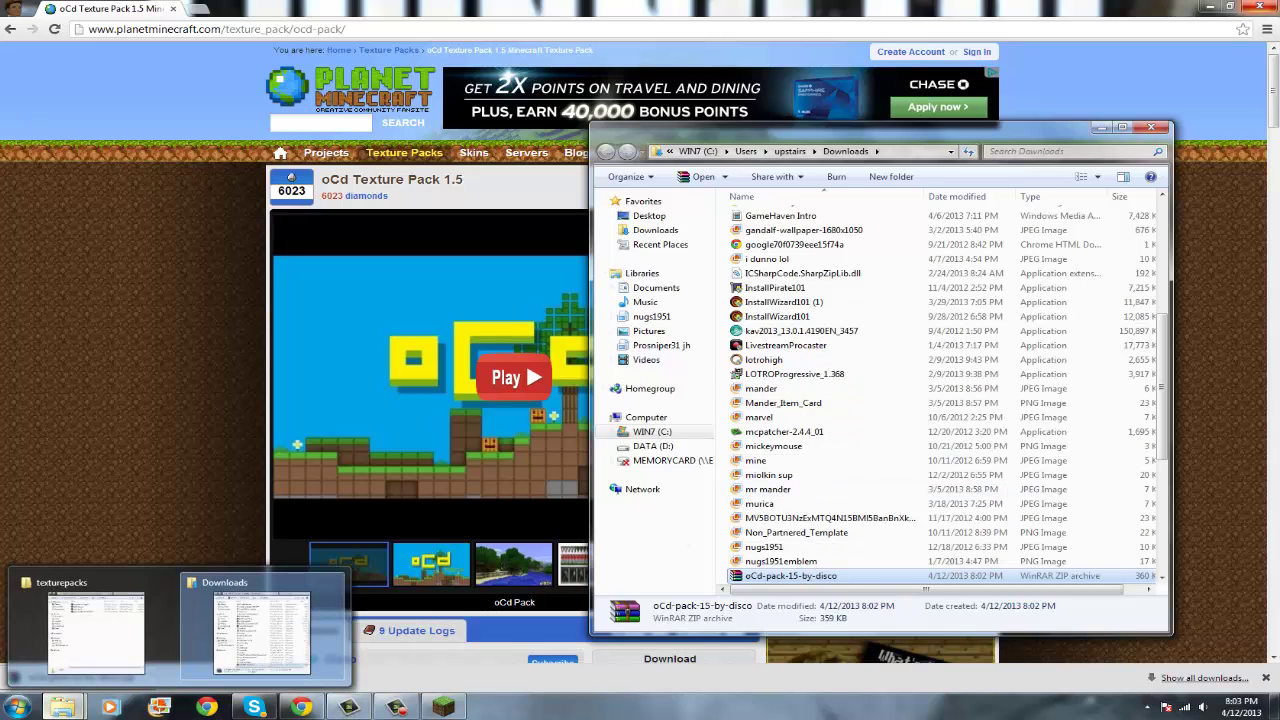
click(60, 636)
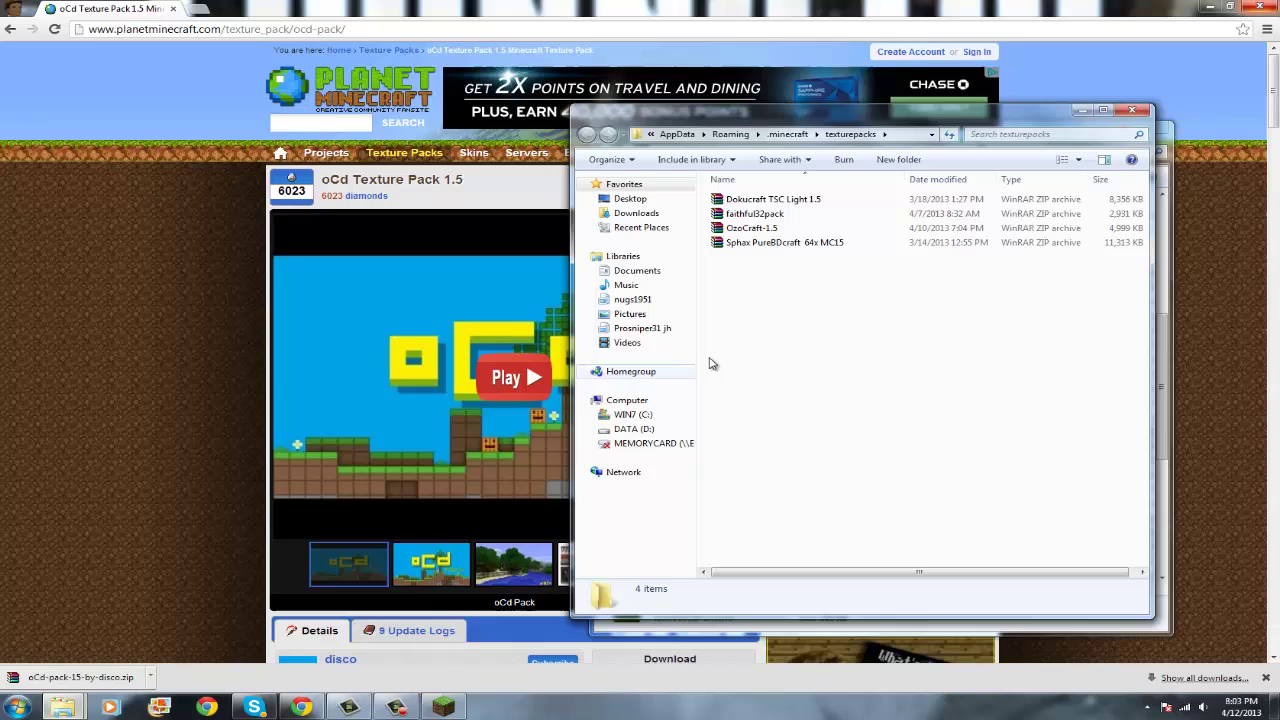
right_click(779, 334)
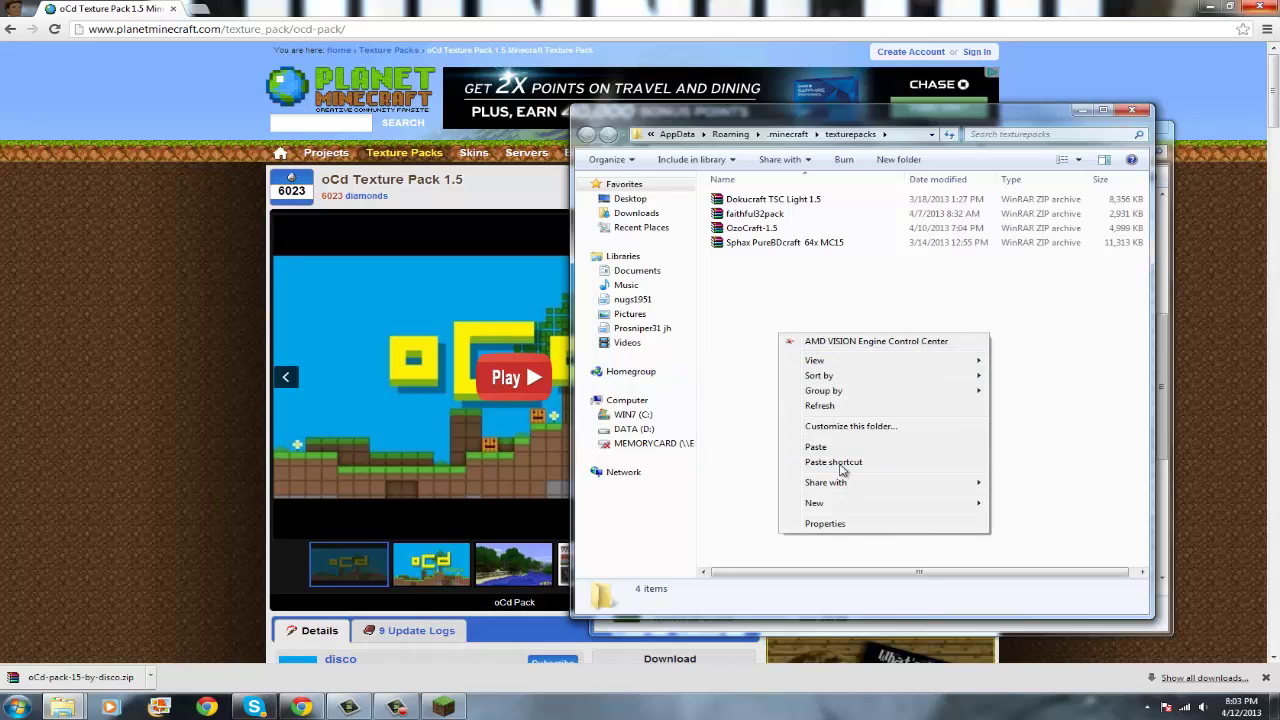
click(815, 447)
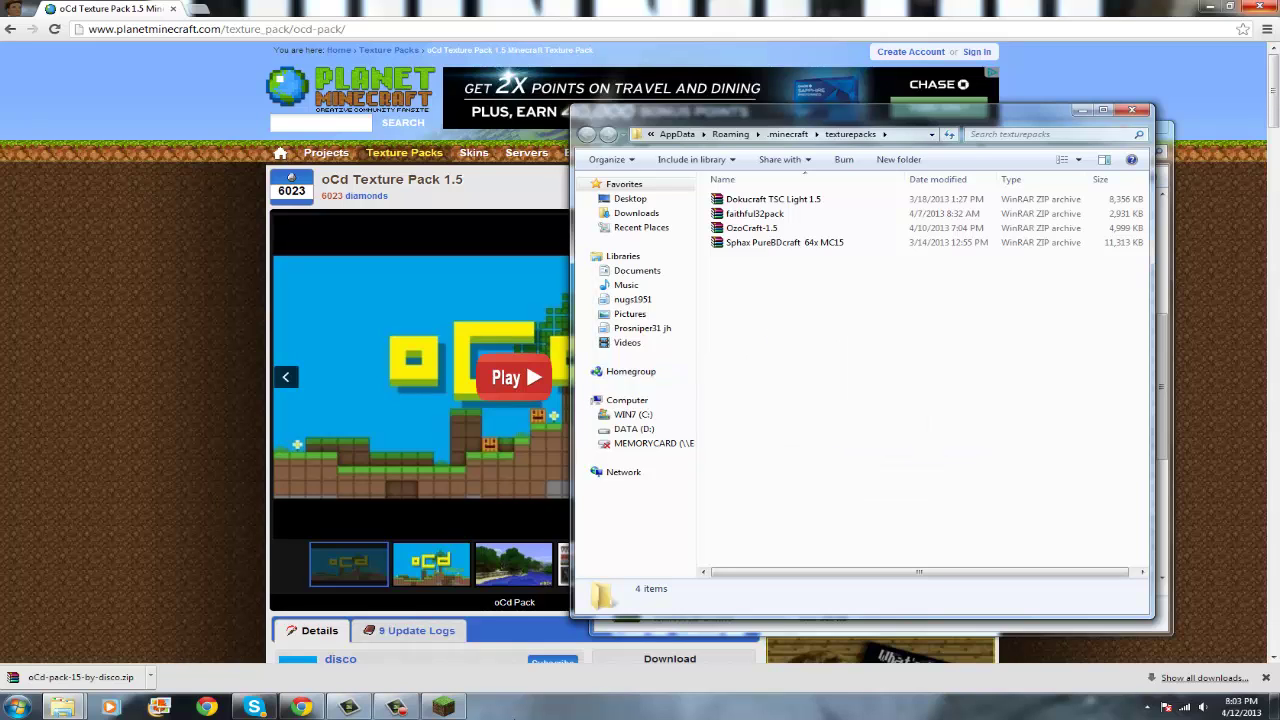
Switch to Minecraft, close the open folder window, apply the oCd-pack-15-by-disco.zip texture pack and return to the title screen
click(443, 707)
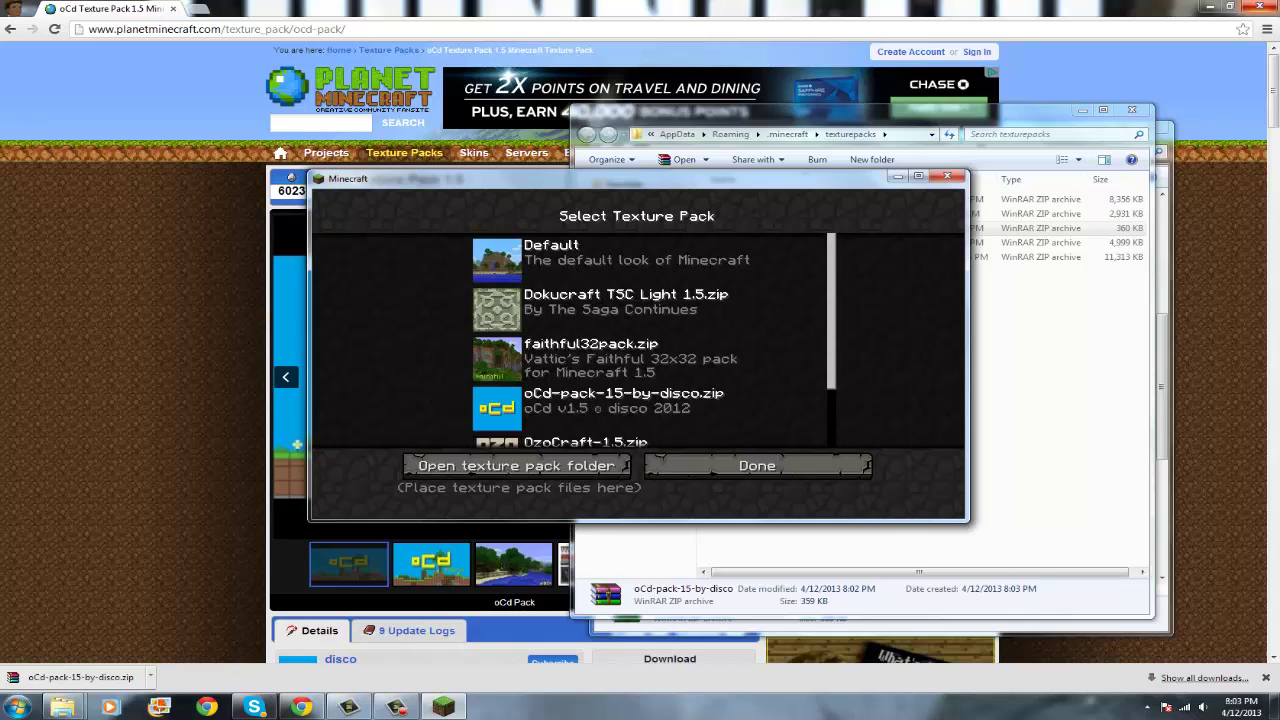
click(1133, 108)
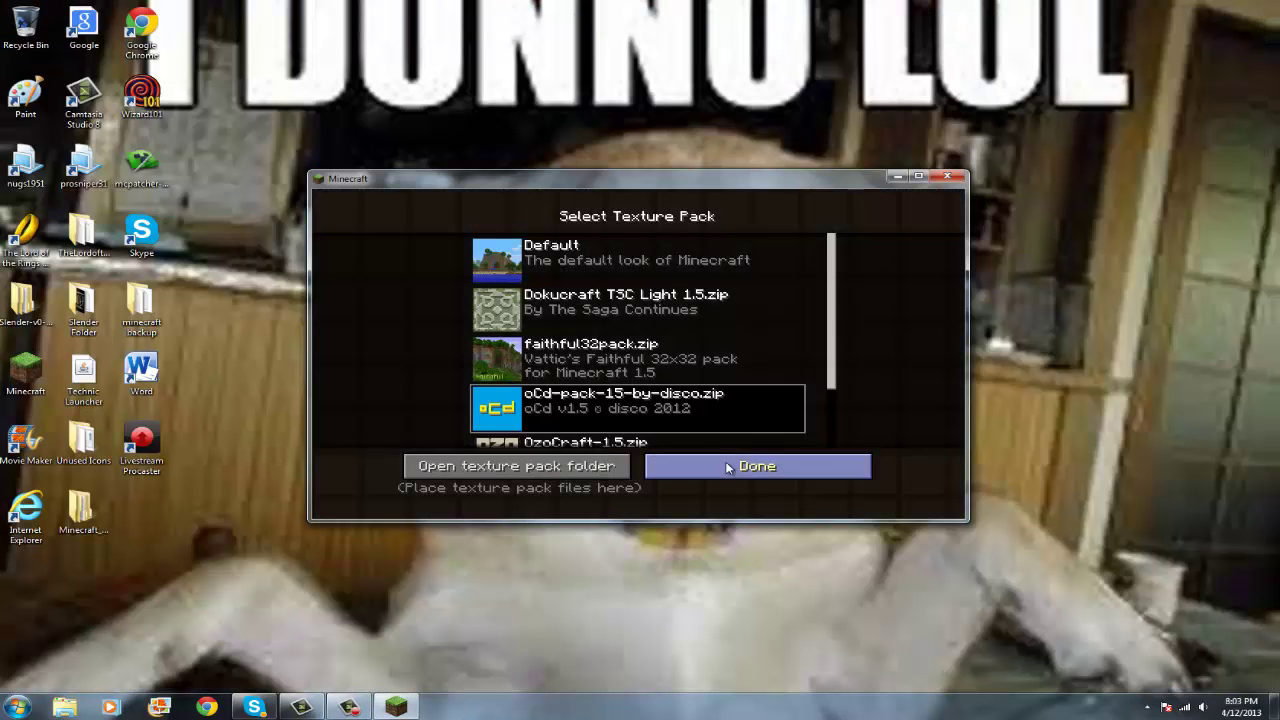
click(745, 466)
click(621, 484)
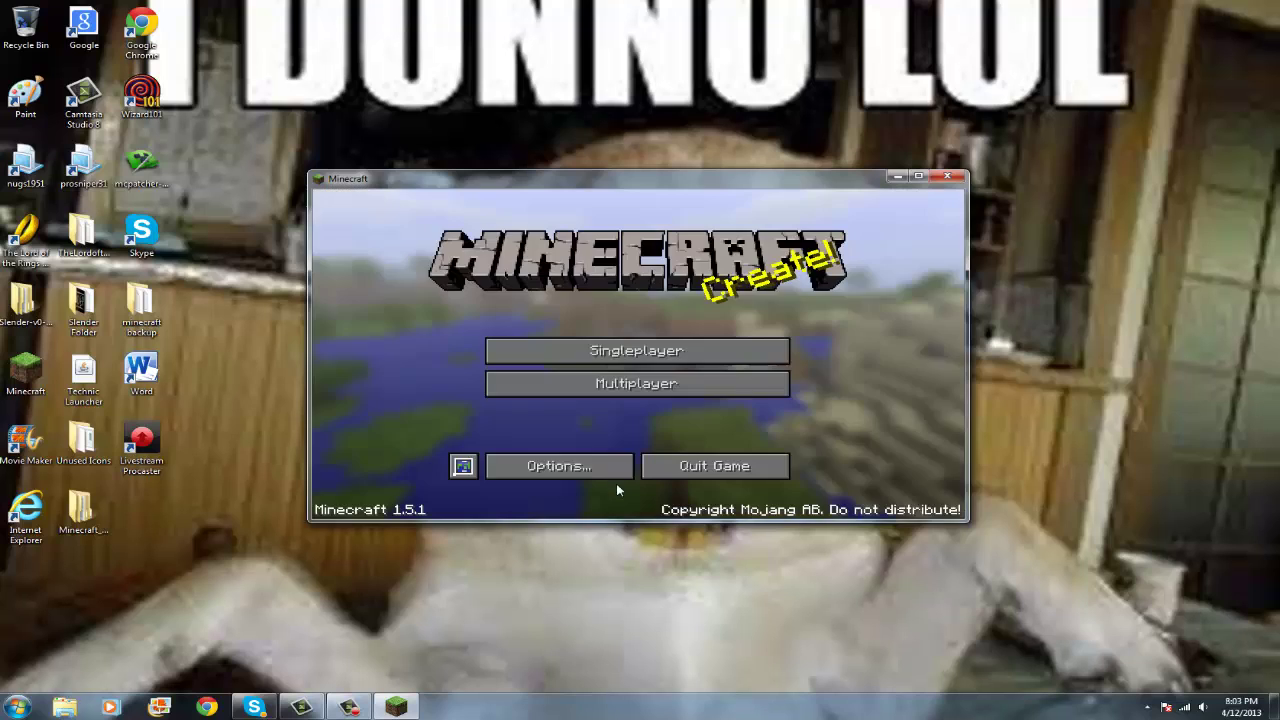
Open the singleplayer world list and load the world named Video World
click(600, 352)
click(513, 269)
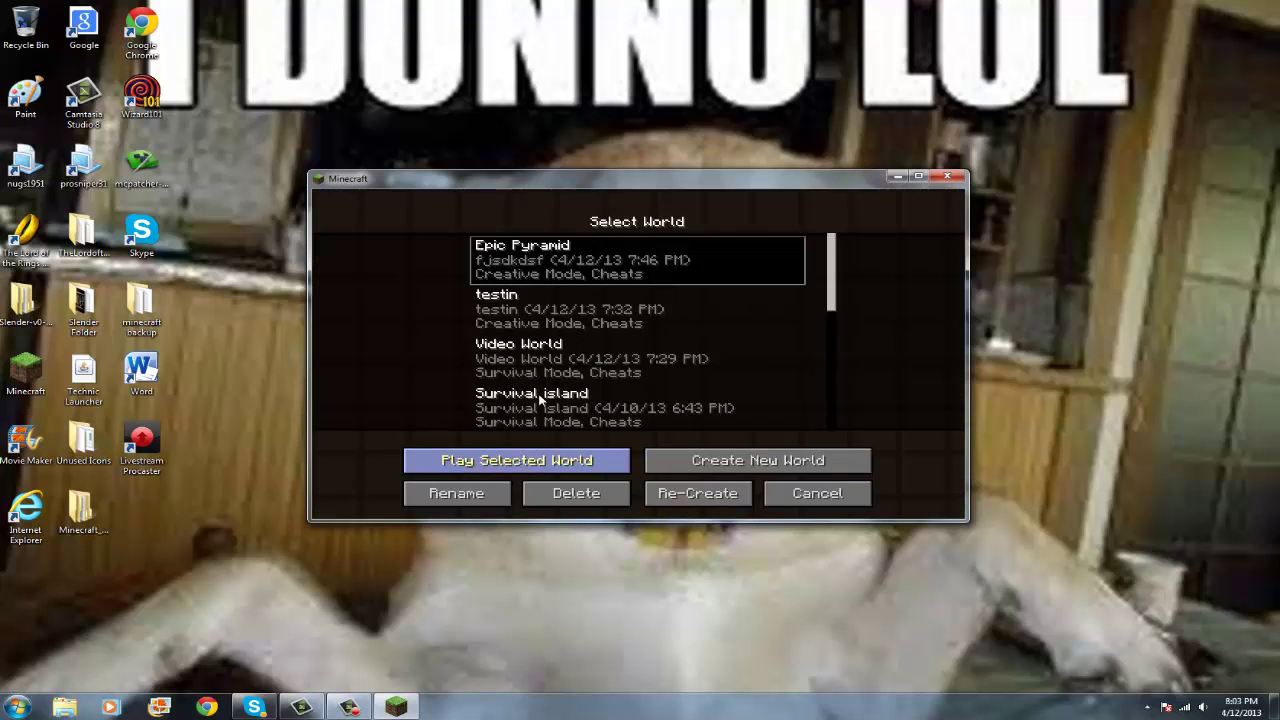
click(507, 312)
click(540, 368)
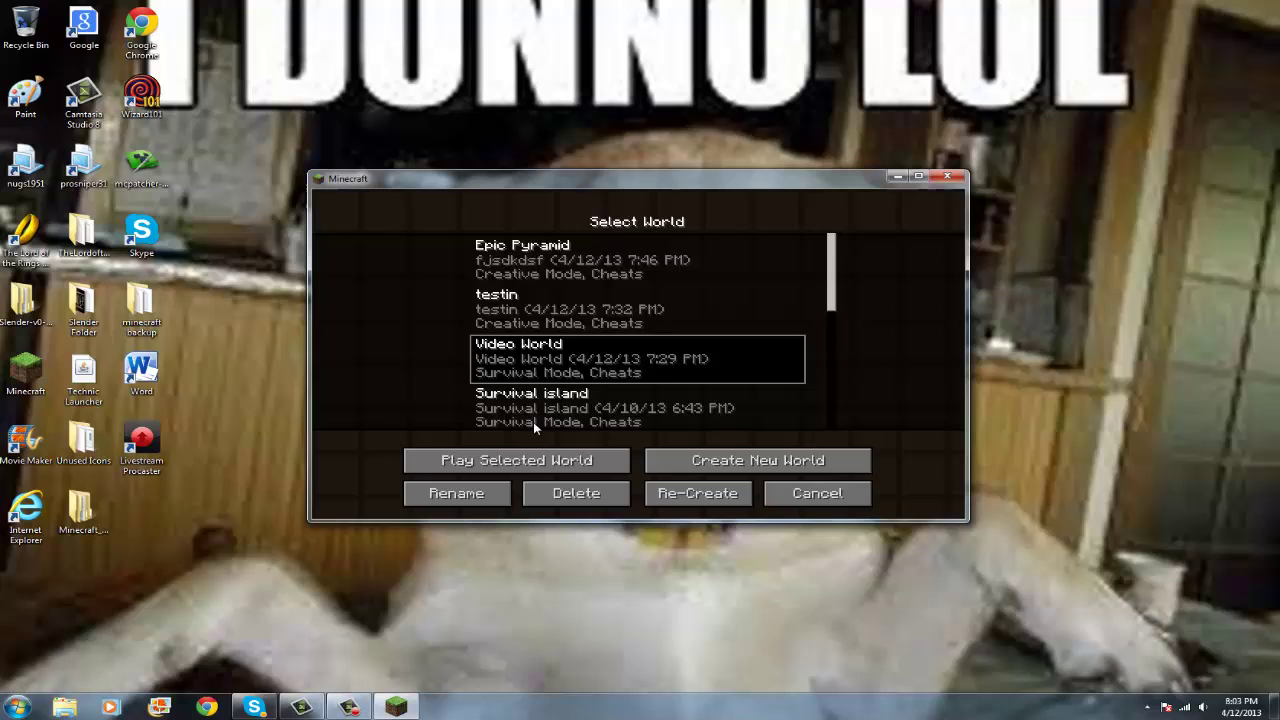
click(527, 460)
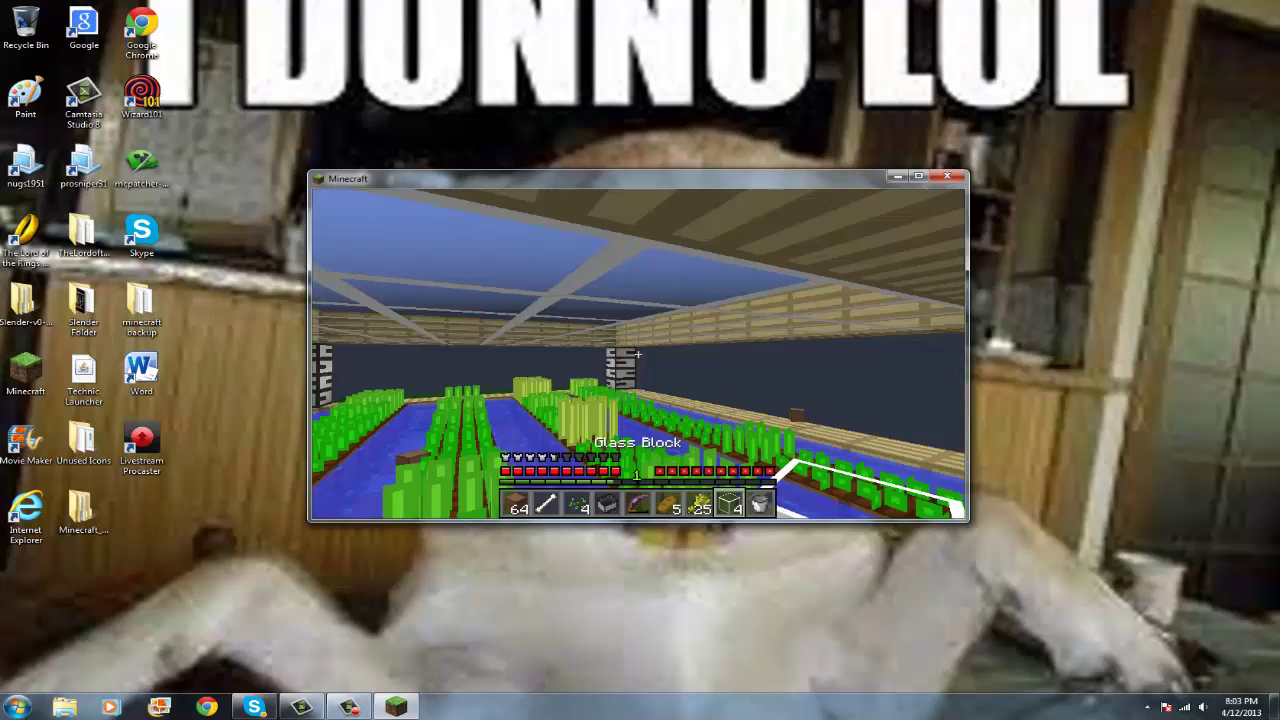
Walk through the world to examine how the blocks and landscape look with the oCd texture pack
key(space)
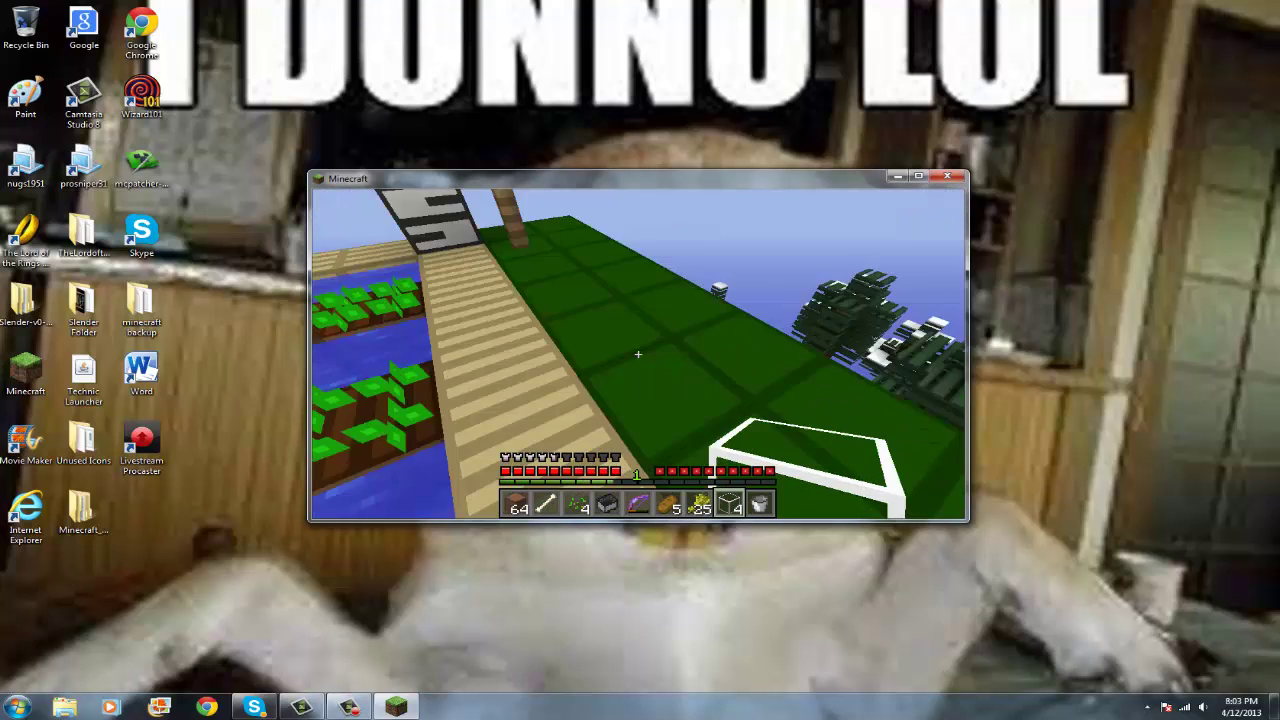
key(w)
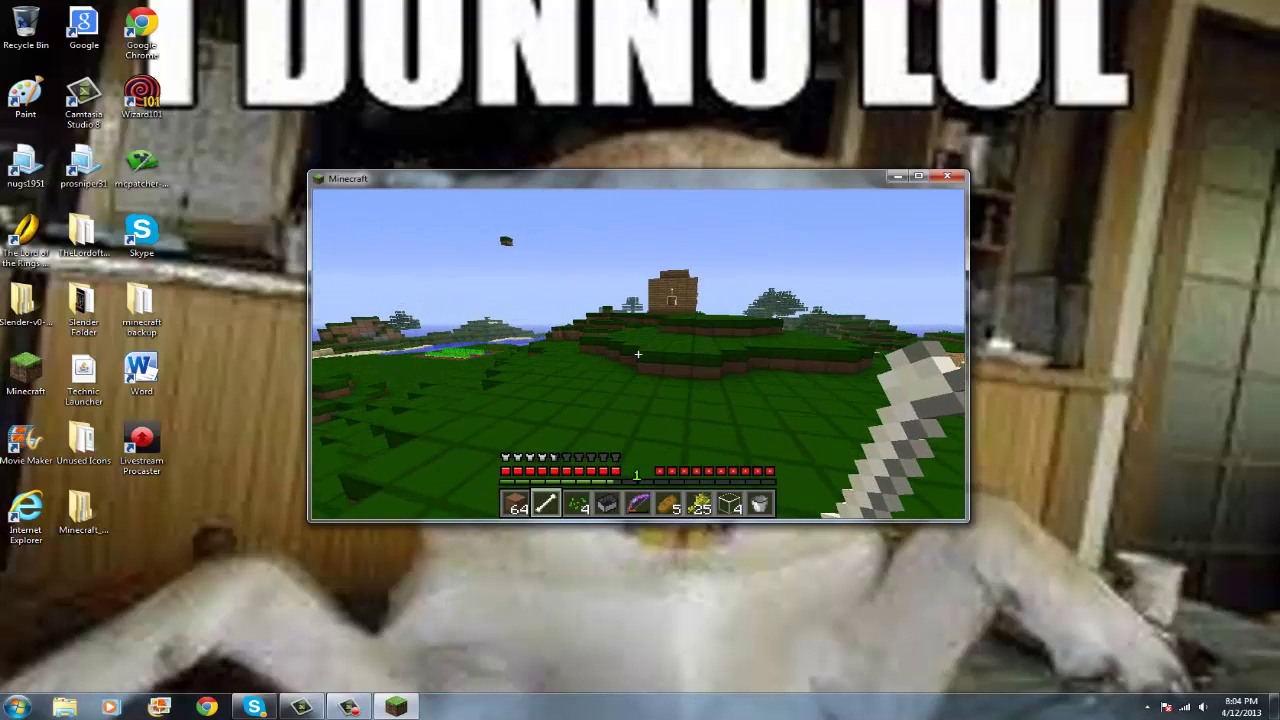
key(w)
key(w)
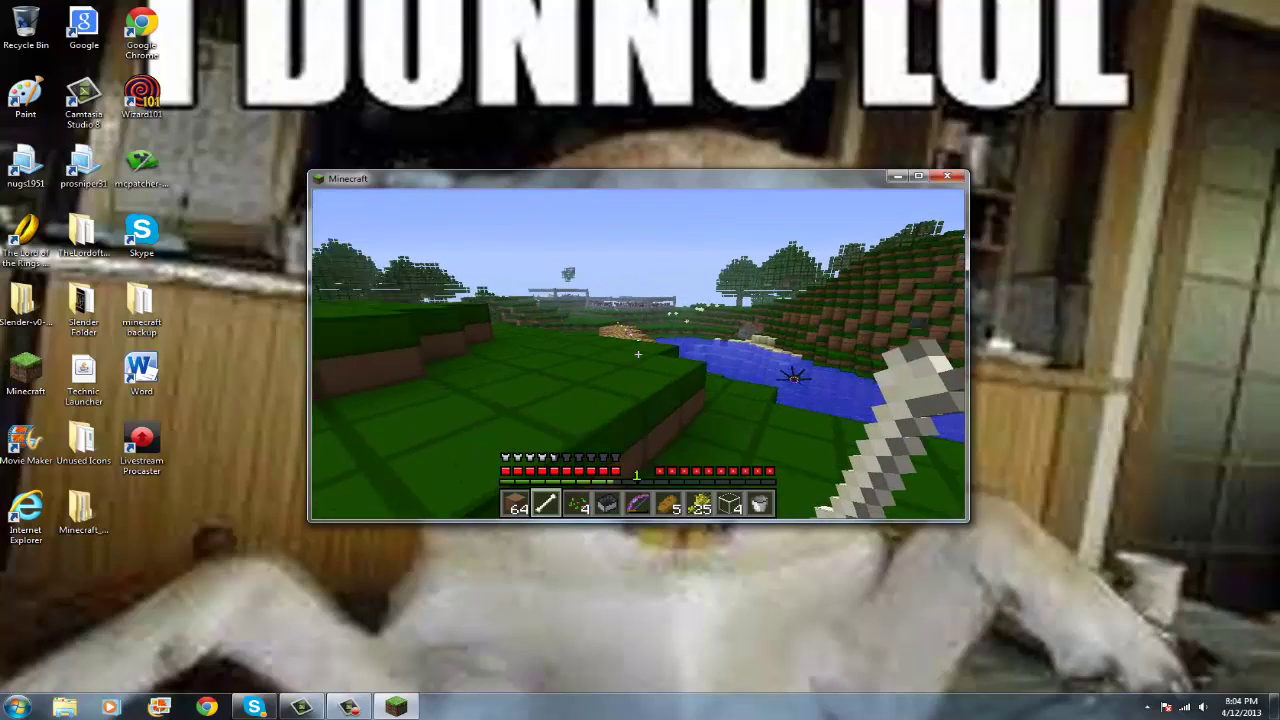
key(w)
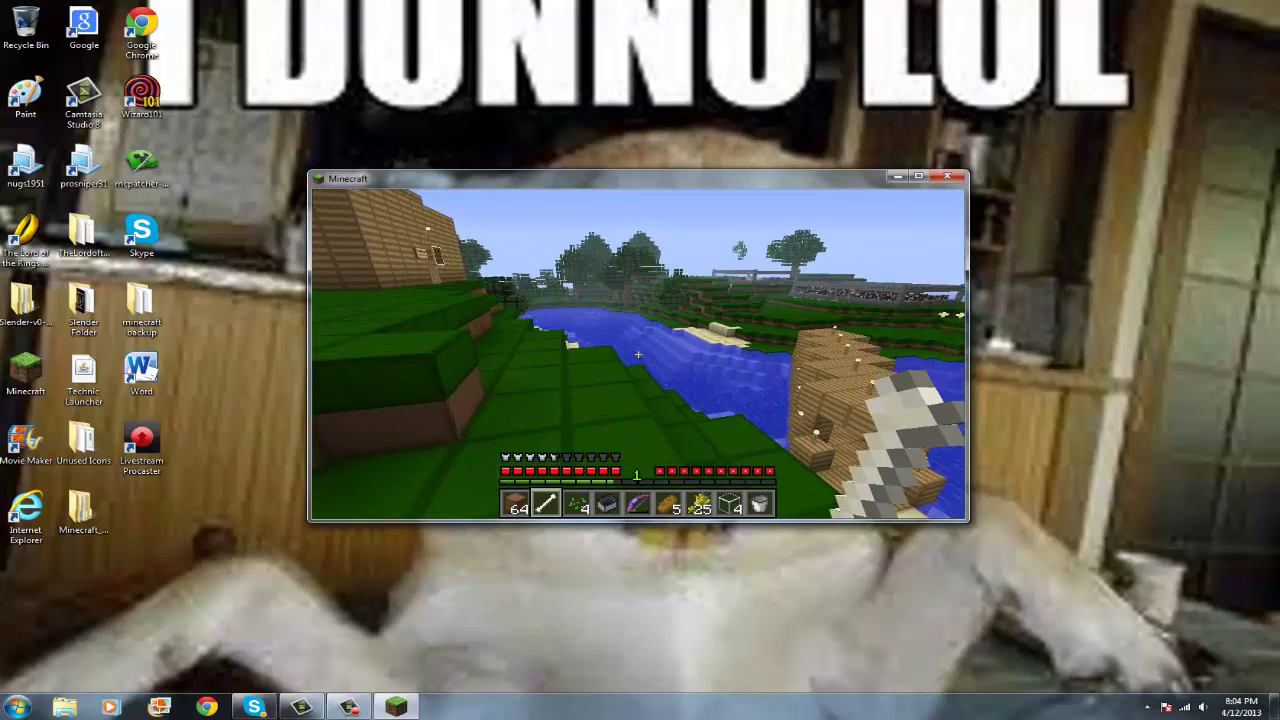